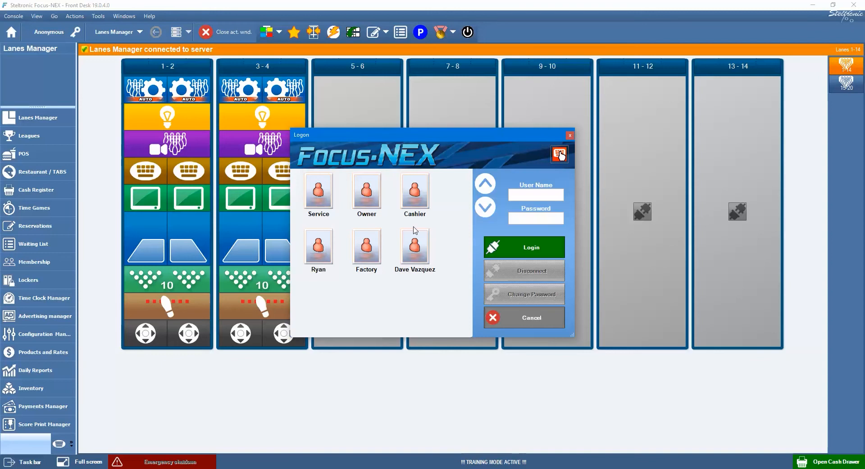
# Log on with the Owner account.
pyautogui.click(415, 252)
pyautogui.click(372, 206)
pyautogui.click(501, 246)
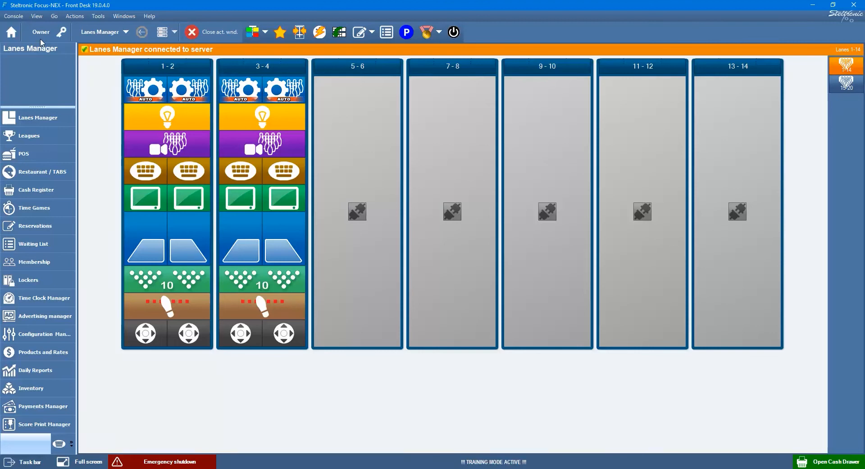
# Open the Security Manager for user accounts and review its lists of users, roles and authorizations.
pyautogui.click(11, 33)
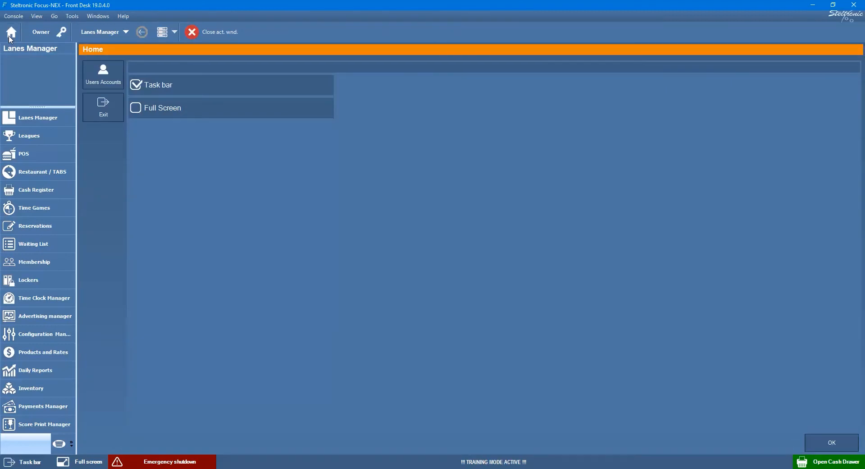
pyautogui.click(84, 73)
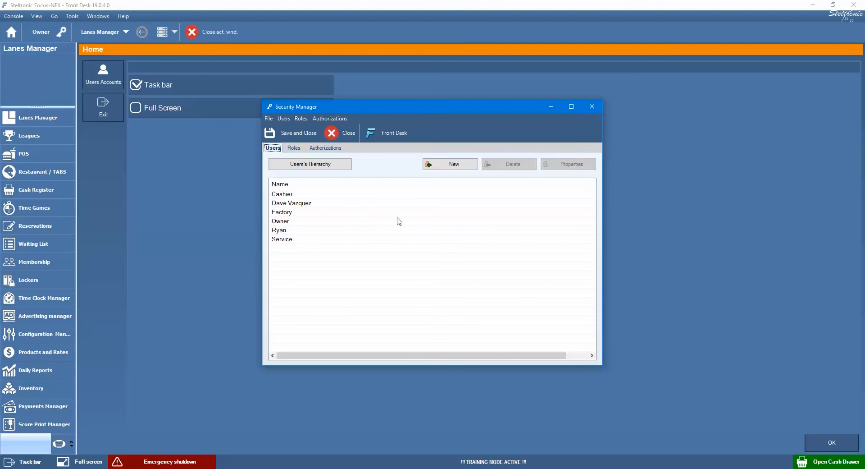
pyautogui.click(296, 149)
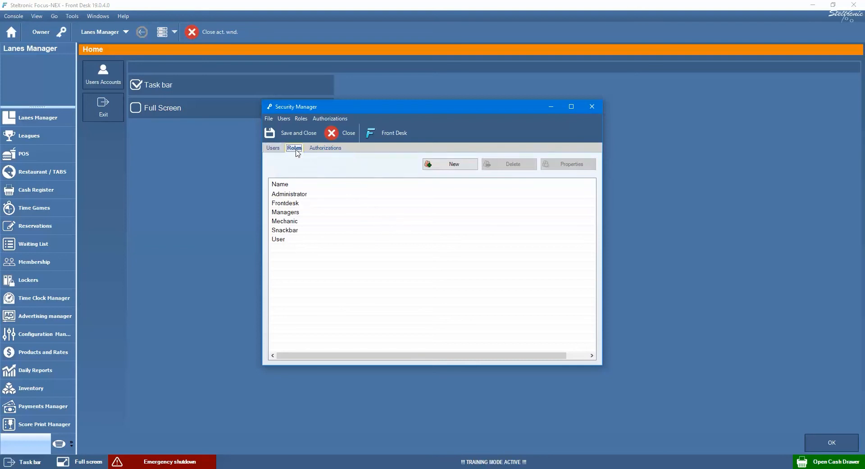
pyautogui.click(313, 150)
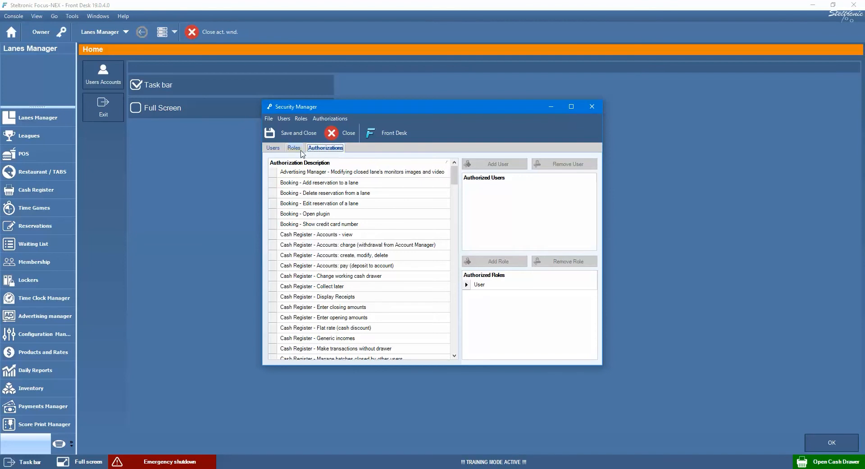
pyautogui.click(274, 148)
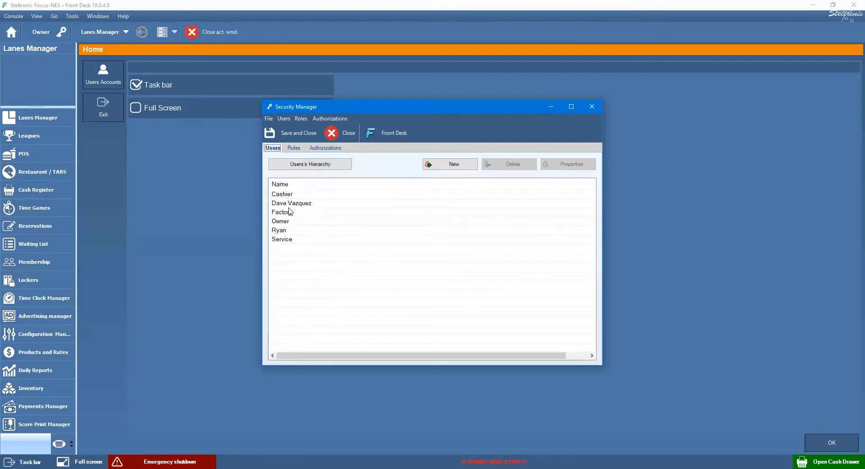
# Open the properties of the Frontdesk role and show its authorizations.
pyautogui.click(294, 148)
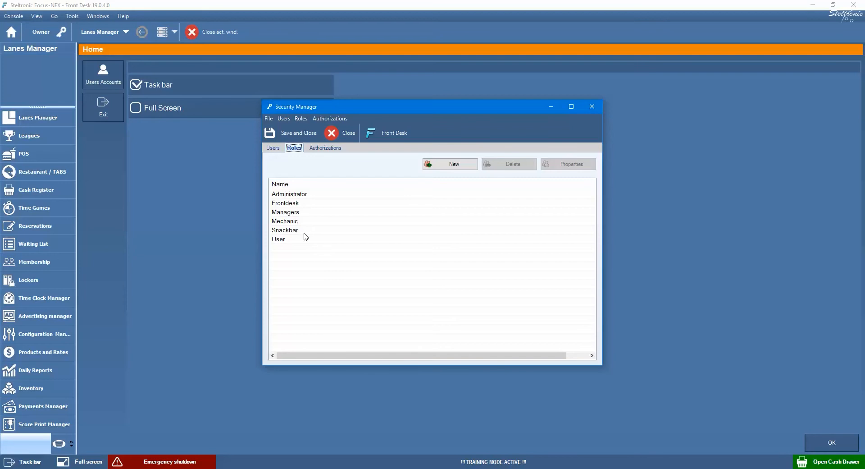
pyautogui.click(298, 204)
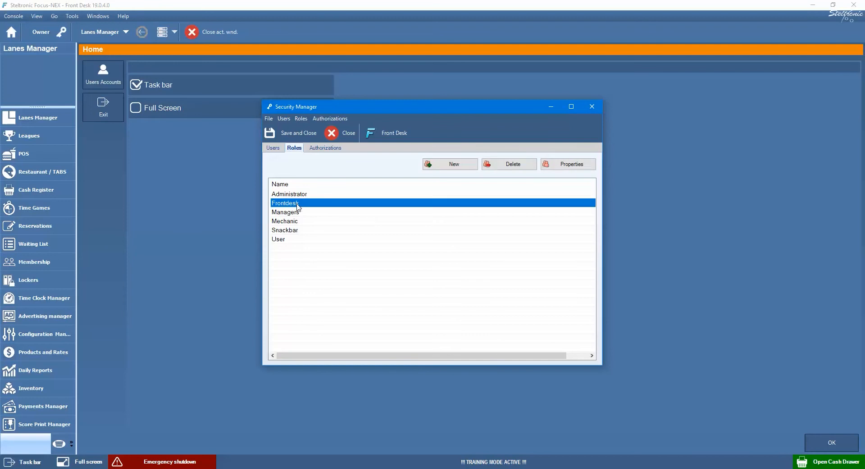
pyautogui.click(556, 166)
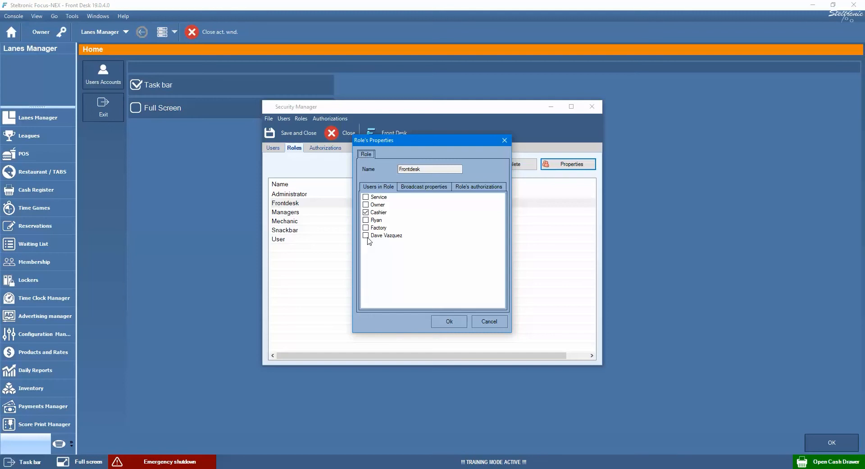
pyautogui.click(469, 189)
# Examine the Frontdesk role's authorizations for cash register, configuration, gift cards and booking.
pyautogui.scroll(-6, 428, 220)
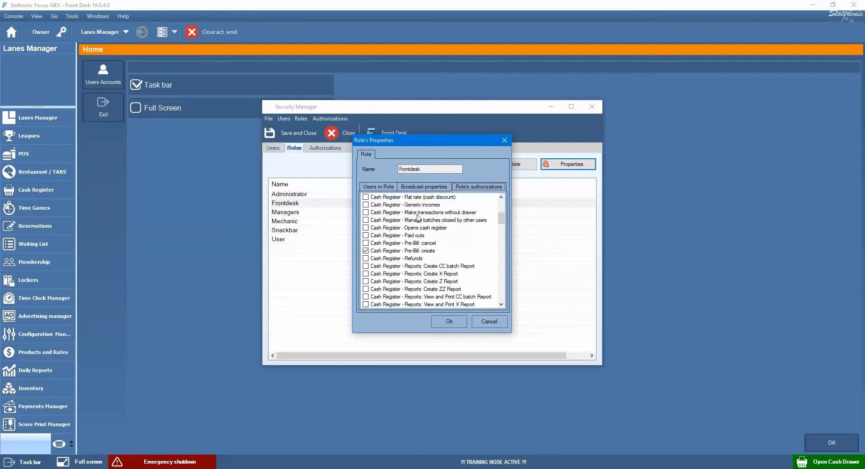
pyautogui.scroll(-2, 418, 218)
pyautogui.scroll(2, 418, 218)
pyautogui.scroll(-5, 418, 218)
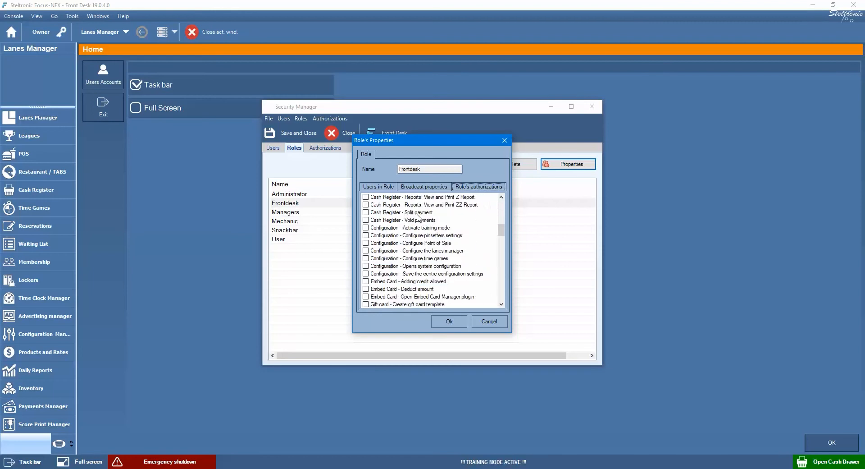
pyautogui.scroll(-8, 418, 218)
pyautogui.scroll(5, 418, 218)
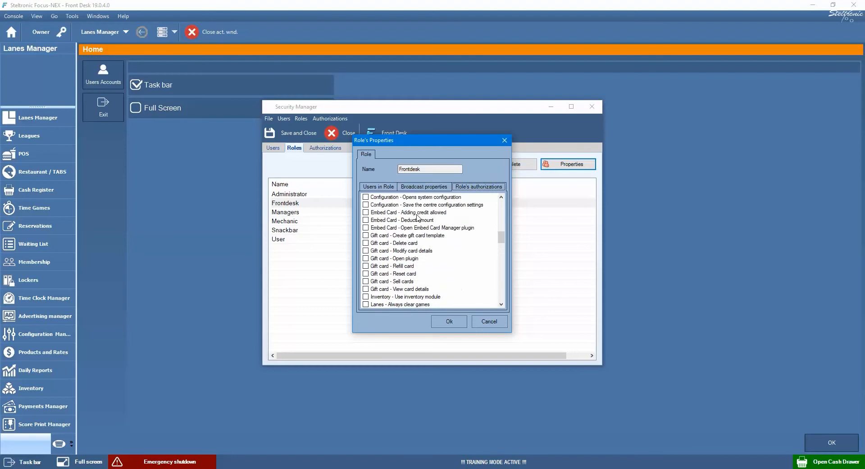
pyautogui.scroll(6, 418, 218)
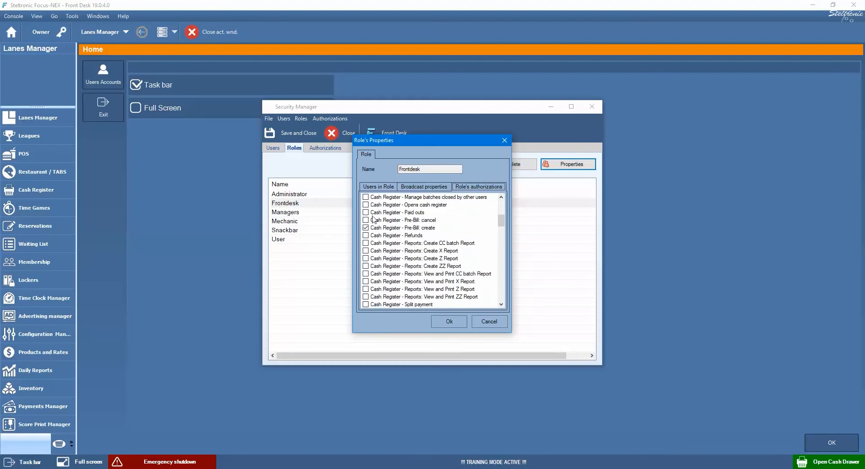
pyautogui.scroll(7, 373, 219)
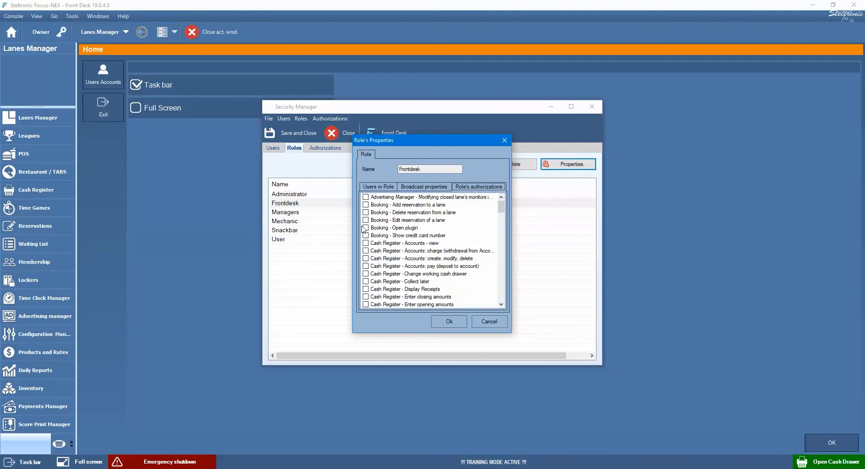
# Grant the Frontdesk role the Booking authorizations to add a reservation, edit a reservation and open the plugin, and accept the changes.
pyautogui.click(366, 205)
pyautogui.click(366, 220)
pyautogui.click(365, 229)
pyautogui.click(458, 324)
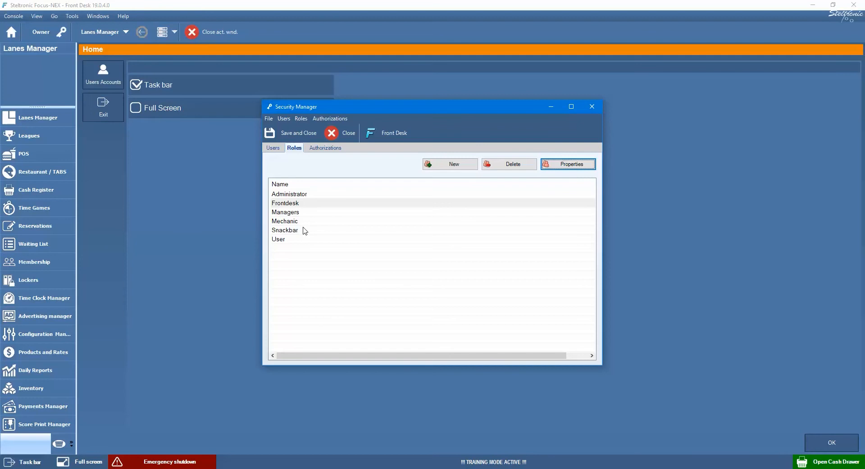
# Create a new user and enter the employee's first name, last name and account password.
pyautogui.click(279, 152)
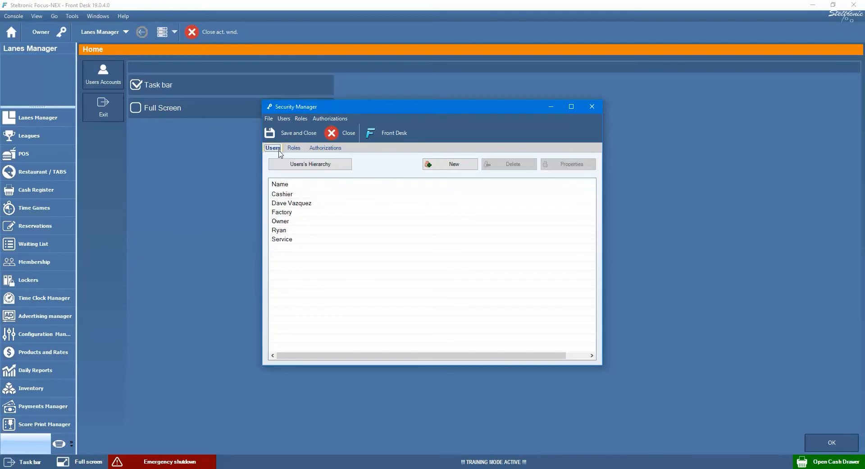
pyautogui.click(454, 164)
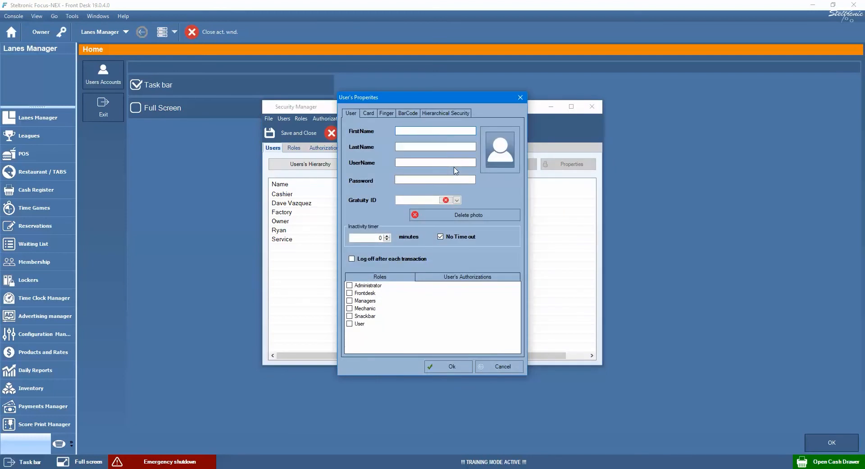
pyautogui.write('John')
pyautogui.click(453, 146)
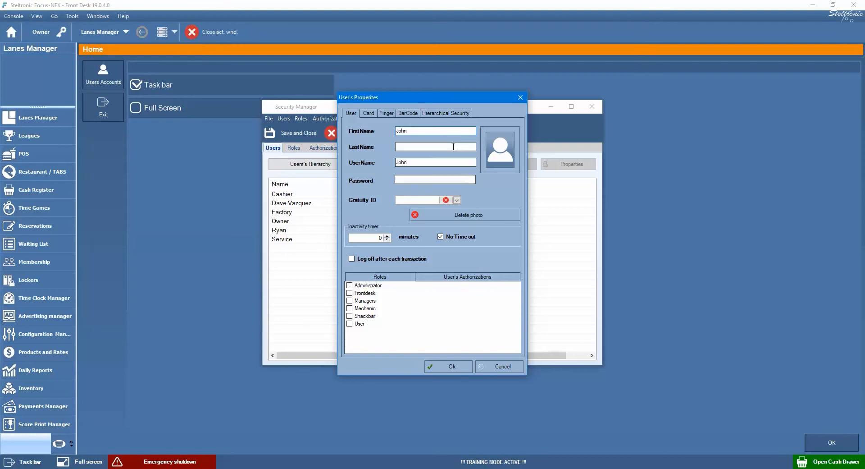
pyautogui.write('Smith')
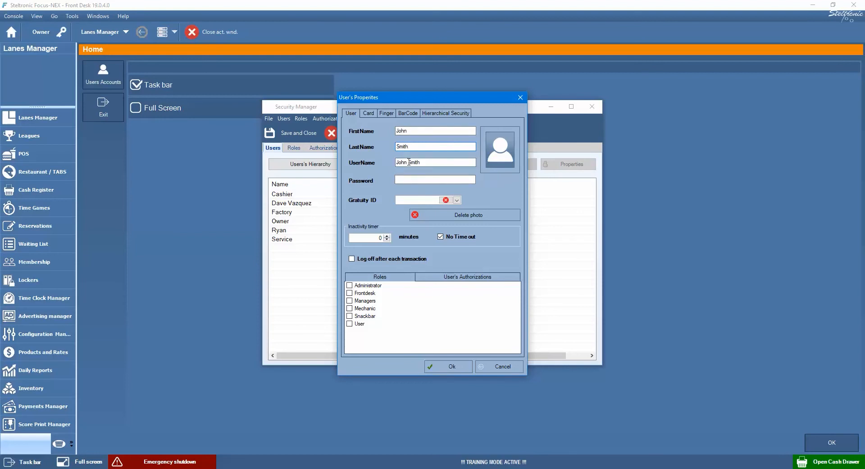
pyautogui.click(402, 179)
pyautogui.write('1')
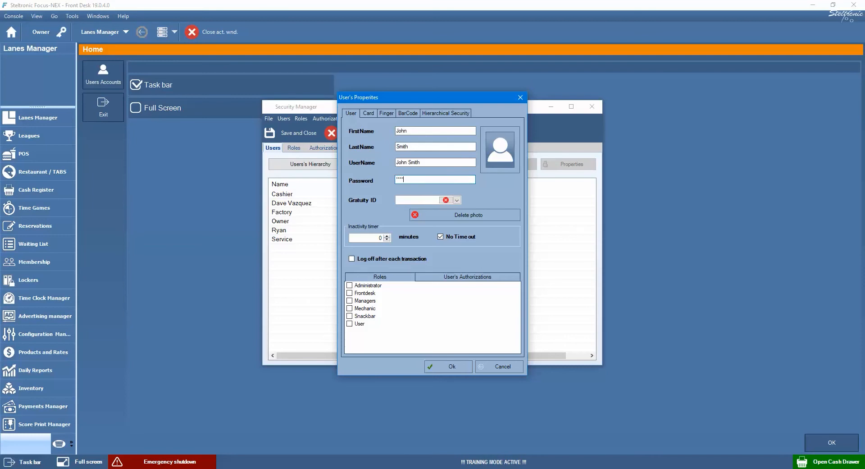
# Leave the Gratuity ID empty, turn off No Time out and set the new user's inactivity timer to 5 minutes.
pyautogui.click(457, 200)
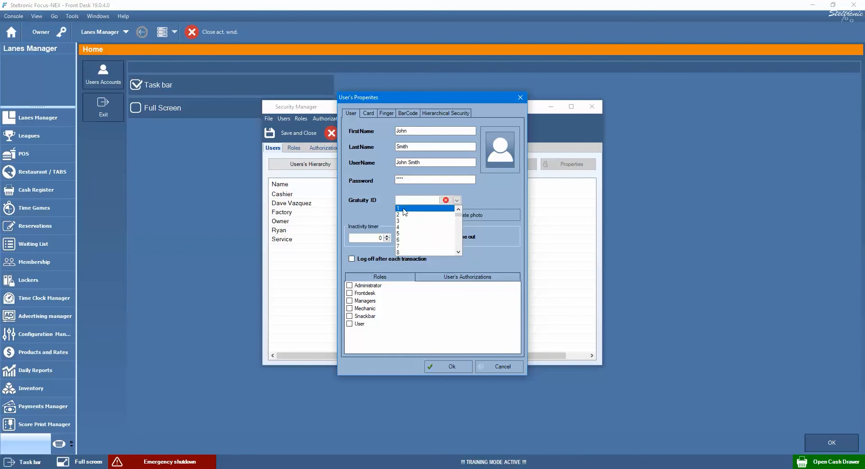
pyautogui.click(479, 199)
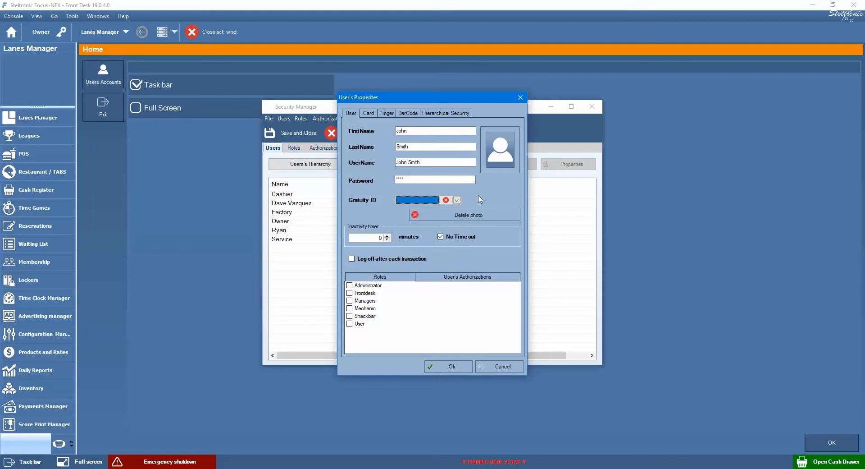
pyautogui.click(386, 236)
pyautogui.click(386, 236)
pyautogui.click(387, 235)
pyautogui.click(441, 237)
# Assign the Frontdesk role to the new user and additionally authorize "Booking - Delete reservation from a lane".
pyautogui.click(350, 293)
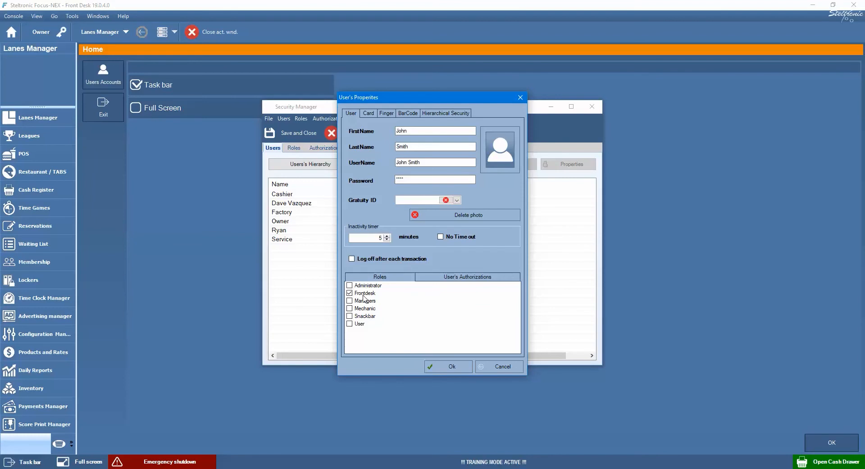
pyautogui.click(461, 278)
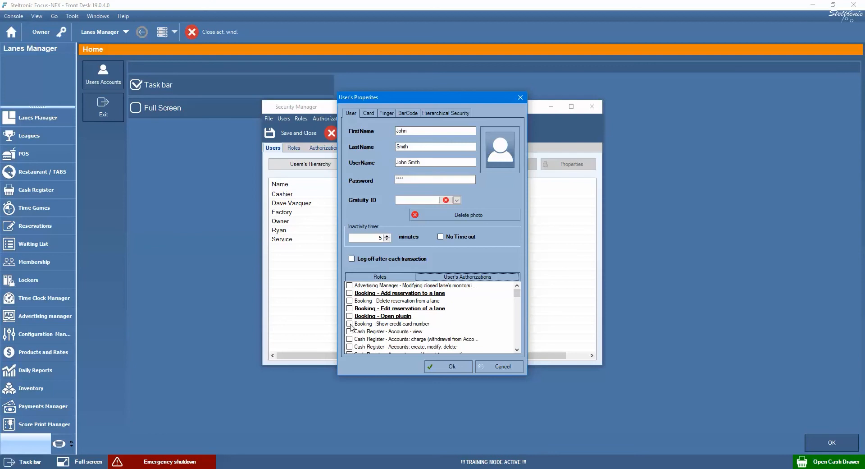
pyautogui.click(350, 301)
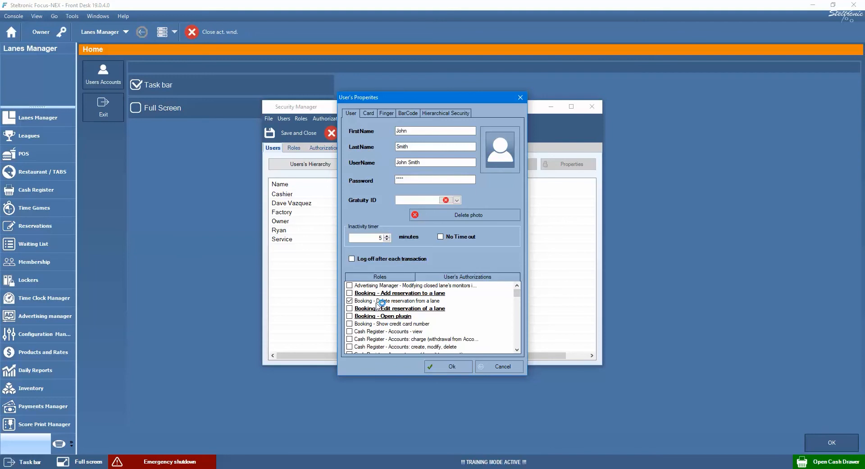
# Enable the new user's fingerprint with validity from 04/01/2020 until 04/07/2040 and save the user.
pyautogui.click(368, 114)
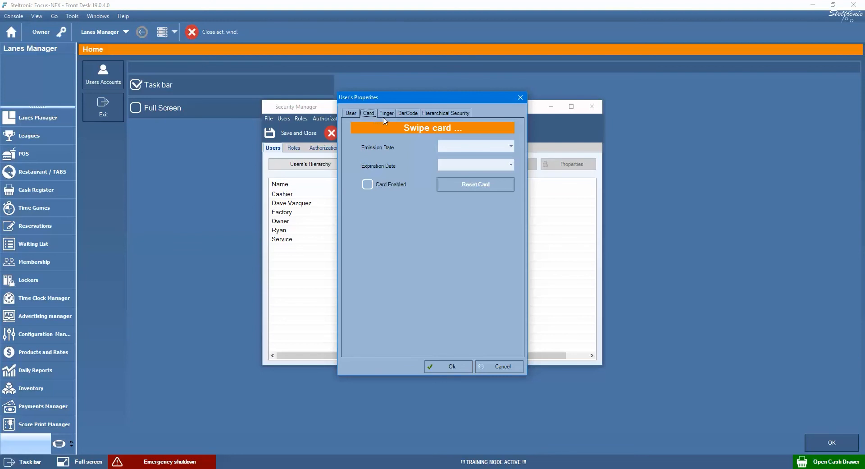
pyautogui.click(386, 113)
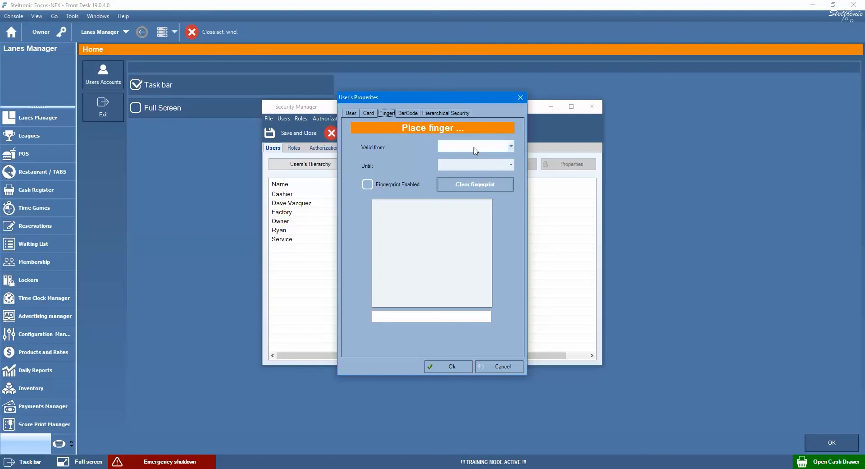
pyautogui.click(510, 146)
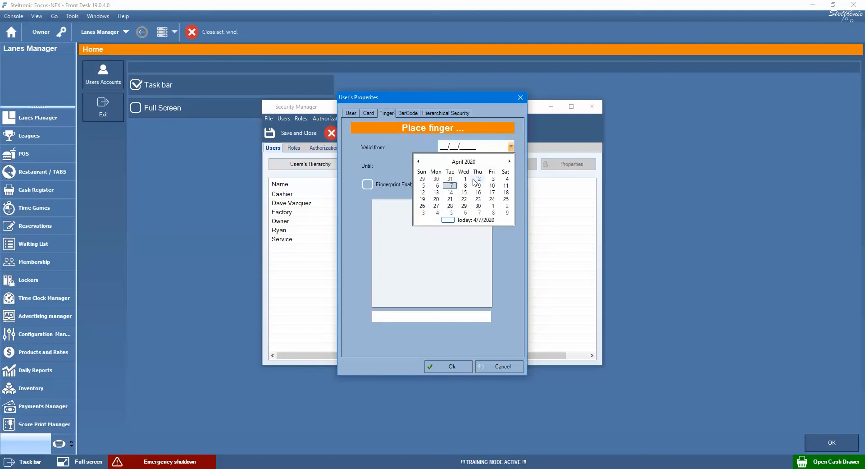
pyautogui.click(465, 179)
pyautogui.click(511, 165)
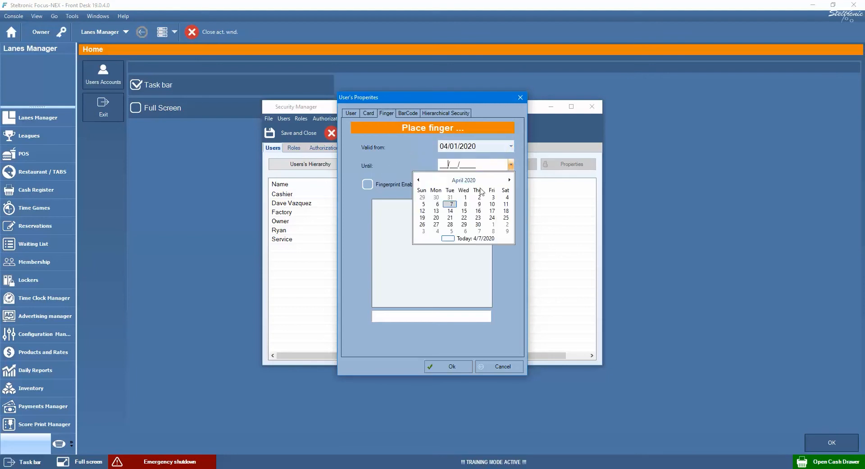
pyautogui.click(451, 203)
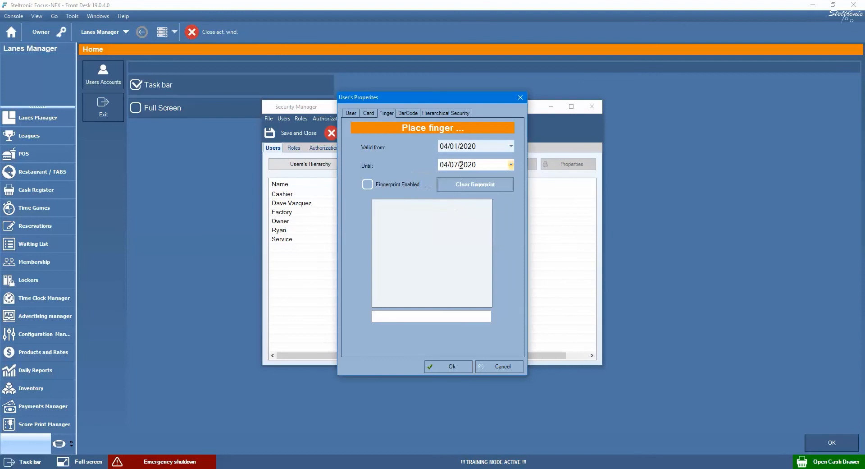
pyautogui.moveTo(470, 166); pyautogui.dragTo(491, 162)
pyautogui.write('40')
pyautogui.click(368, 185)
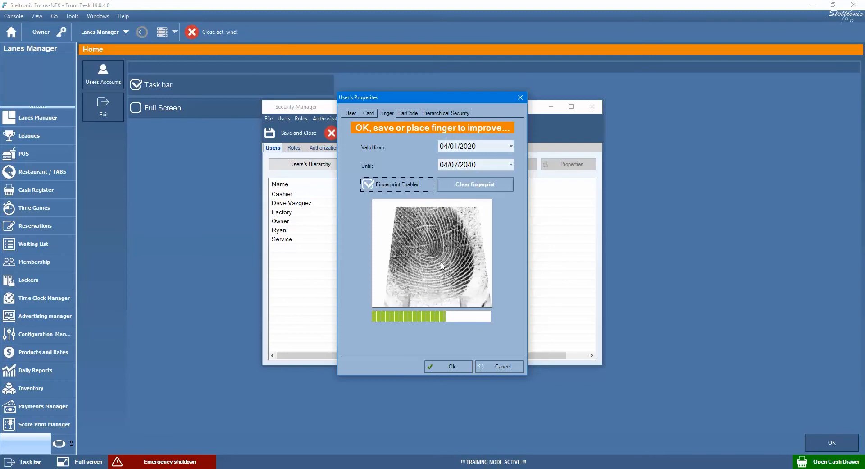
pyautogui.click(452, 366)
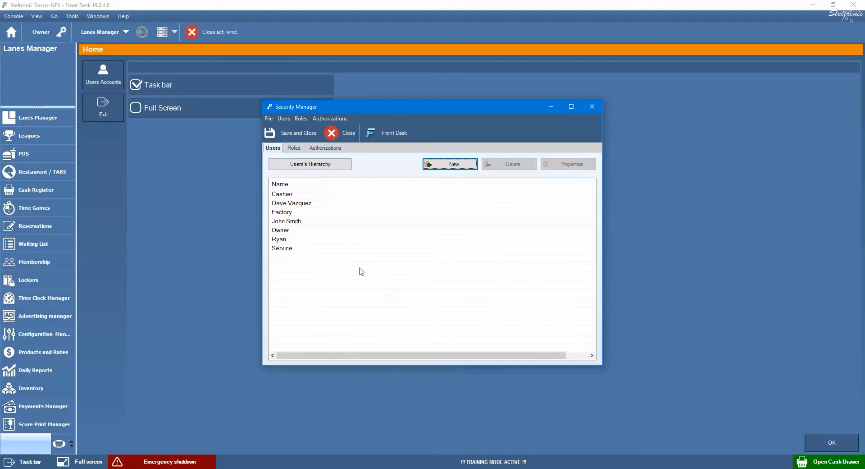
# Reopen the new user's properties and view the barcode settings.
pyautogui.click(297, 224)
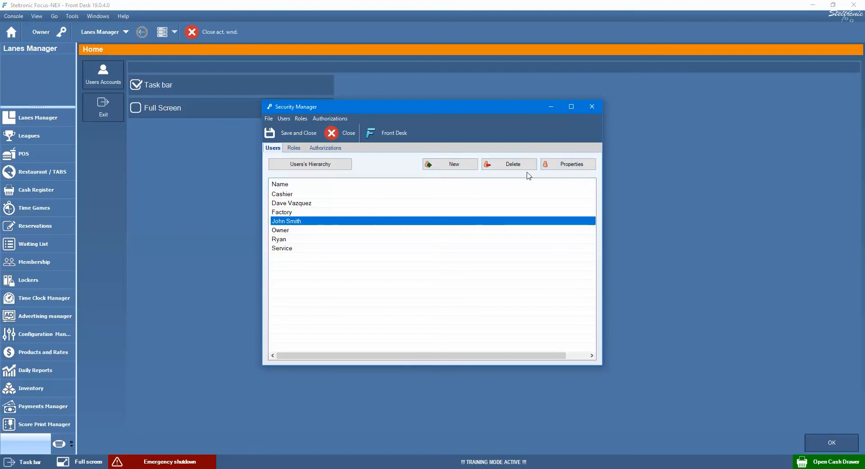
pyautogui.click(554, 170)
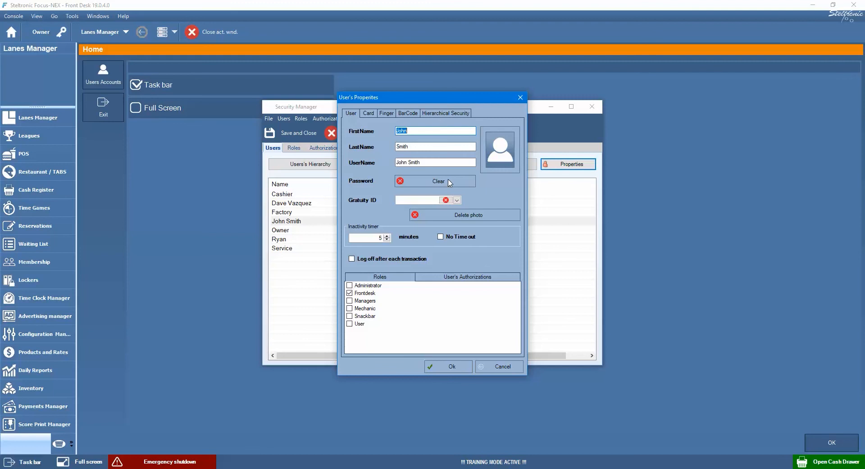
pyautogui.click(408, 113)
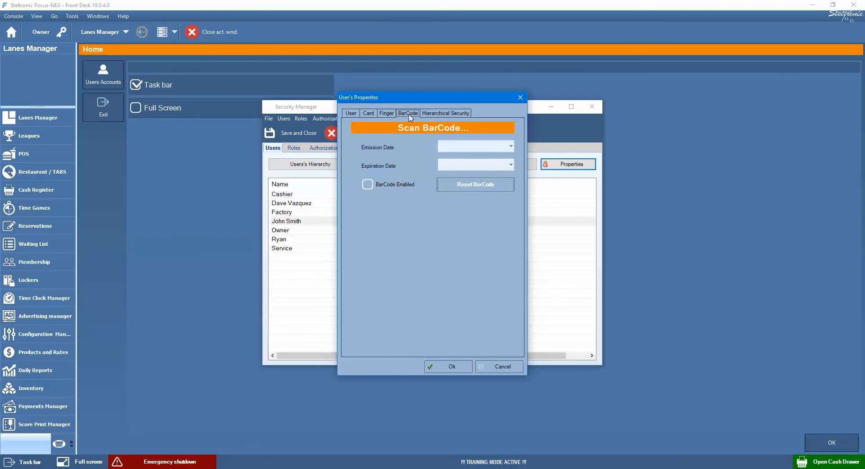
# Review the new user's hierarchical security and general settings, confirm the properties, and save and close the Security Manager.
pyautogui.click(432, 117)
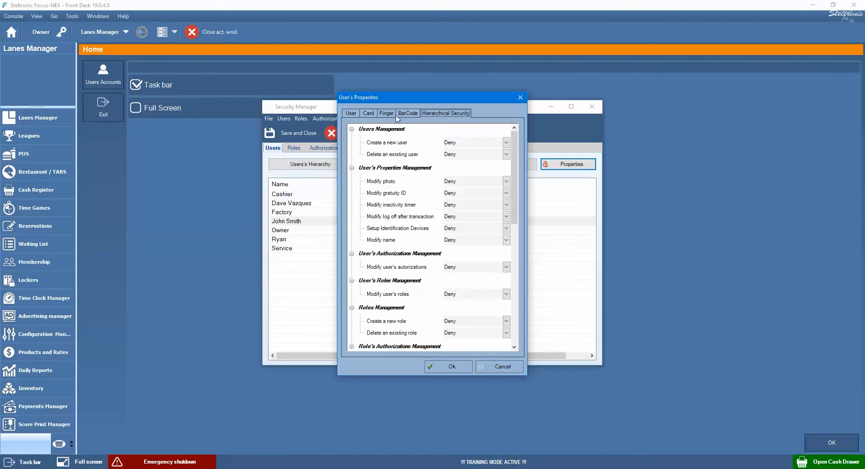
pyautogui.click(349, 117)
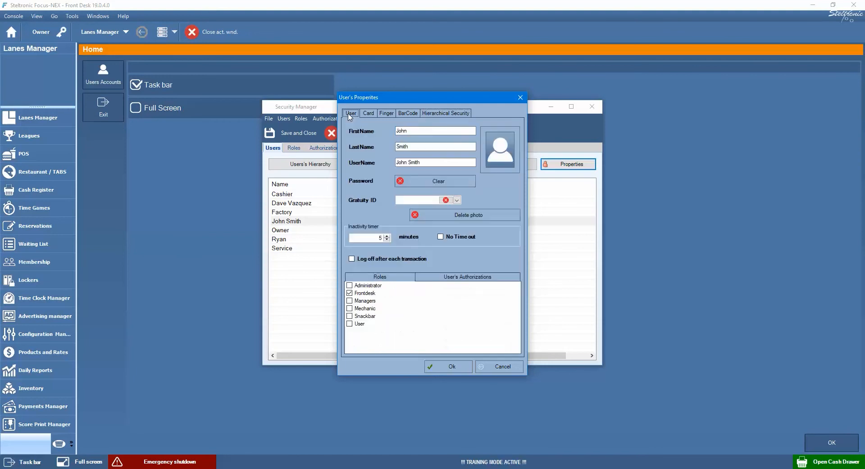
pyautogui.click(450, 367)
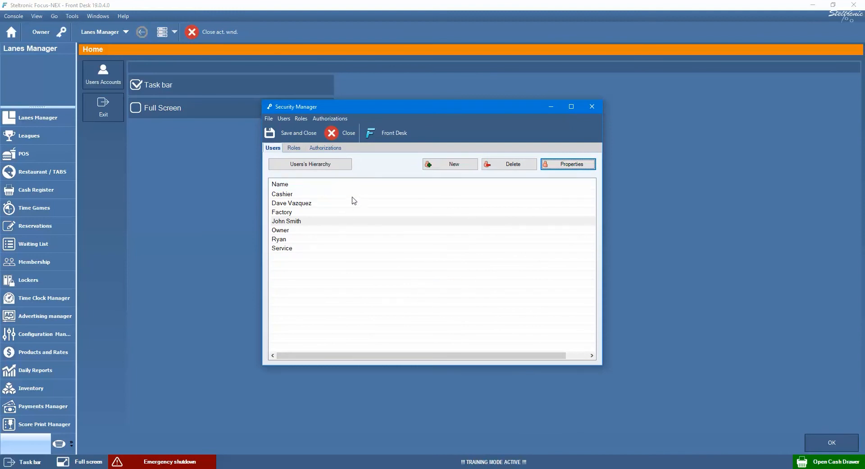
pyautogui.click(299, 136)
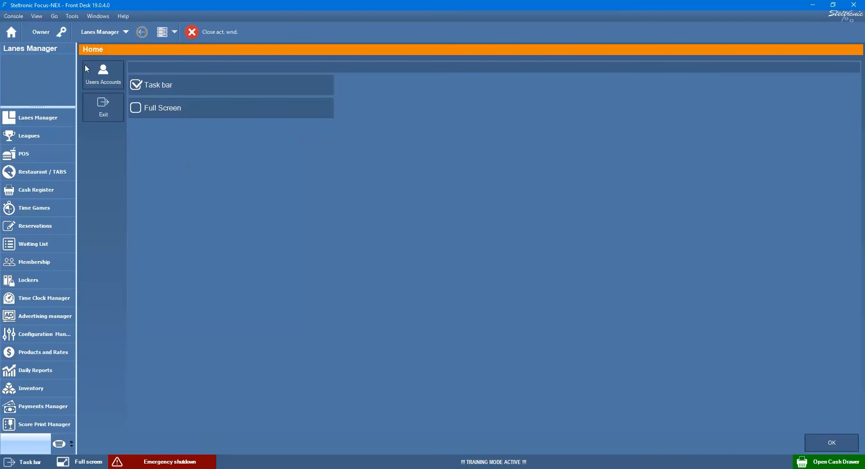
pyautogui.click(190, 35)
# Log on as the newly created user with the account password.
pyautogui.click(63, 35)
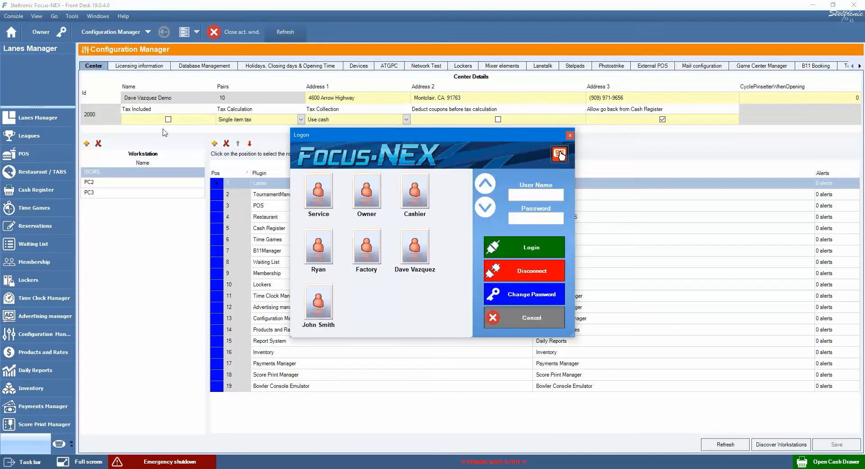
pyautogui.click(329, 313)
pyautogui.click(514, 220)
pyautogui.write('**')
pyautogui.click(533, 253)
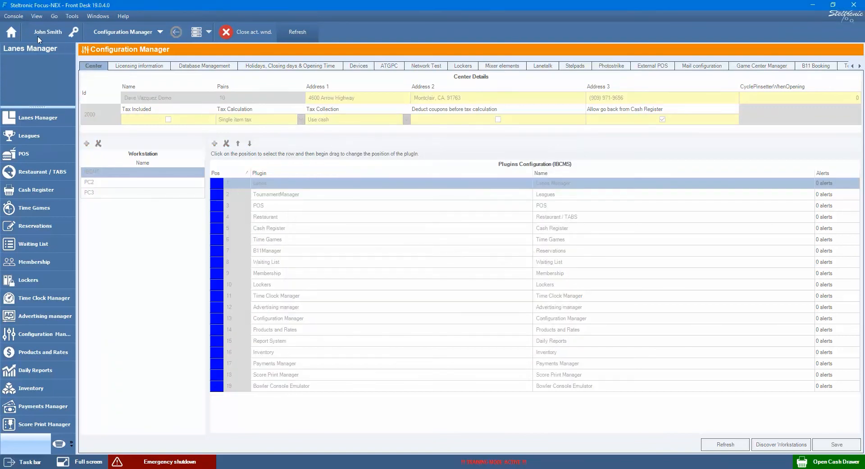
# Try to change the logged-on user's password using the old password, new password and confirmation fields, and cancel the logon dialog.
pyautogui.click(72, 33)
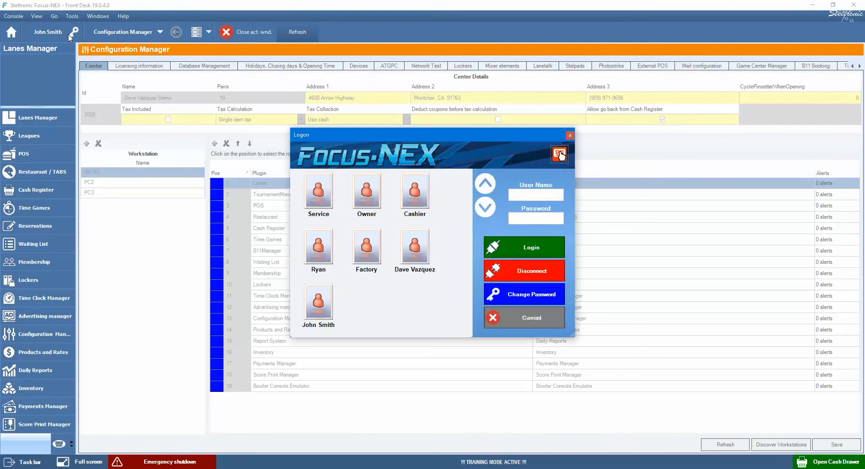
pyautogui.click(534, 295)
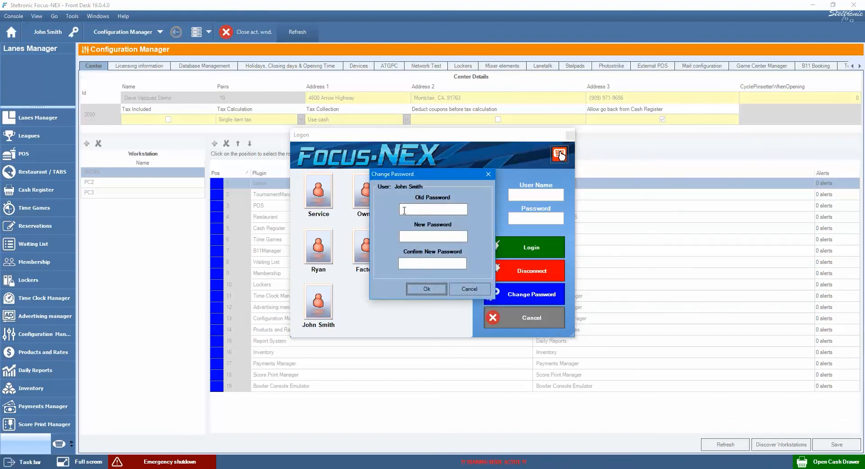
pyautogui.click(422, 237)
pyautogui.click(438, 263)
pyautogui.click(440, 290)
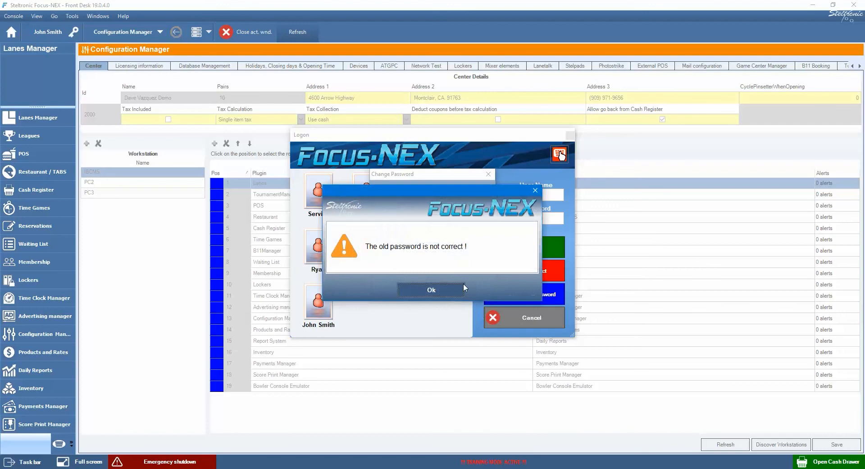
pyautogui.click(447, 288)
pyautogui.click(470, 288)
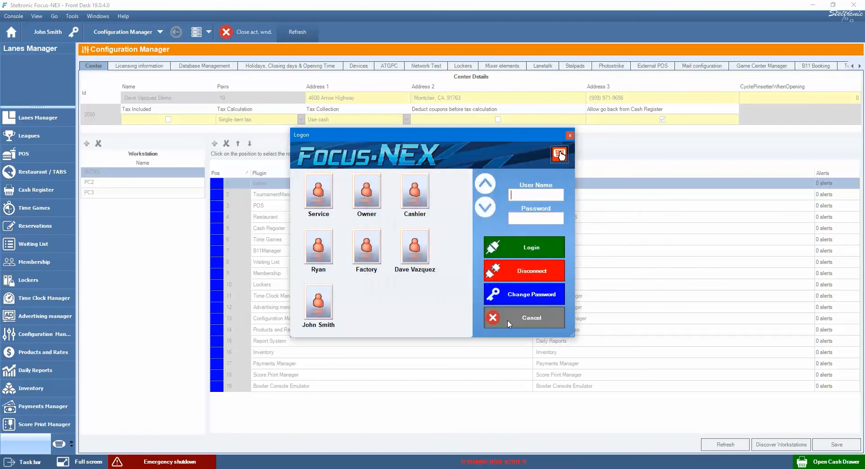
pyautogui.click(511, 322)
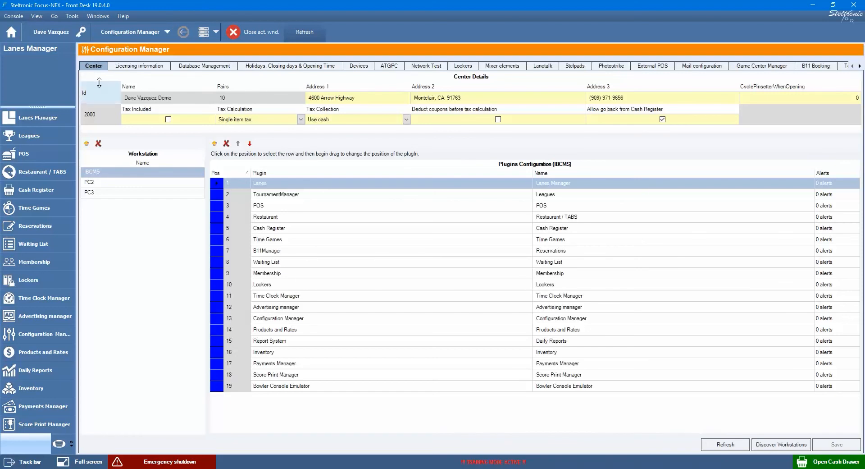
# Open the users' hierarchy from the home screen's user accounts, examine the subordinates and ranks, and close the Security Manager.
pyautogui.click(28, 118)
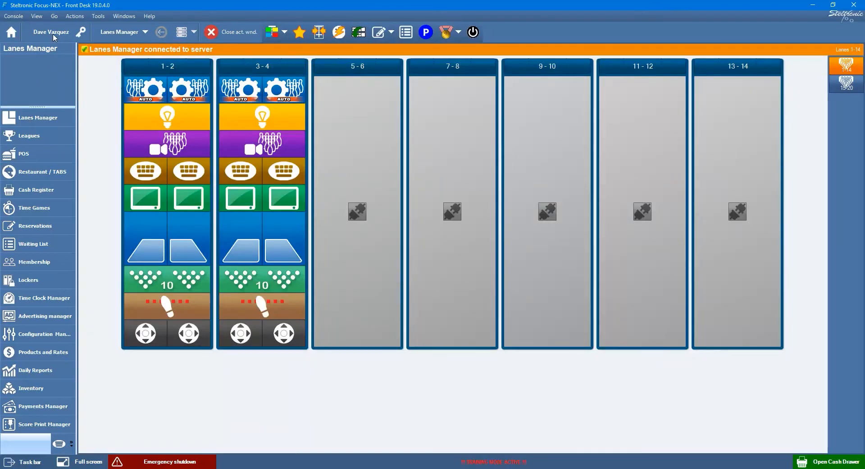
pyautogui.click(53, 35)
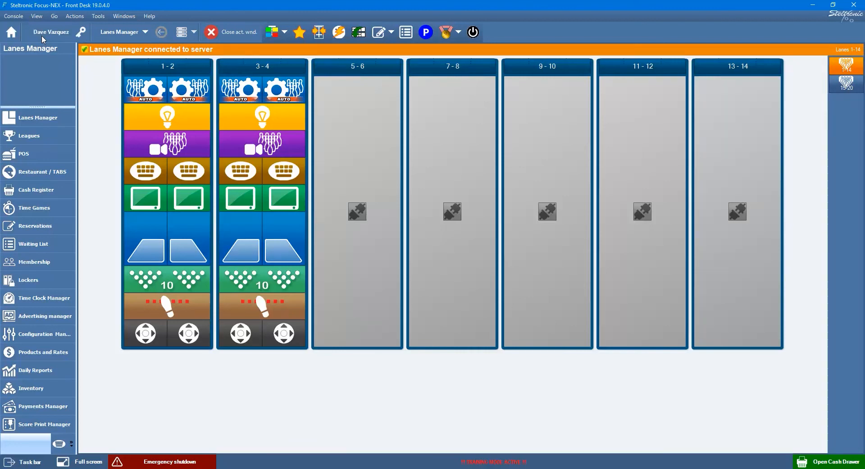
pyautogui.click(15, 36)
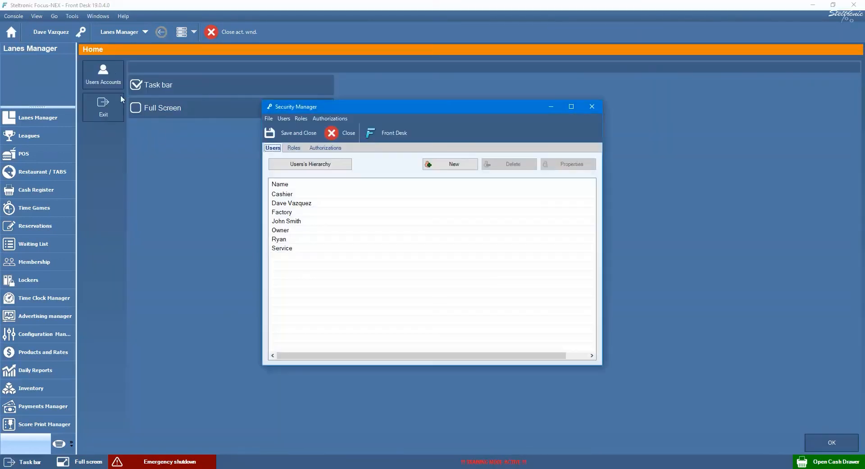
pyautogui.click(318, 165)
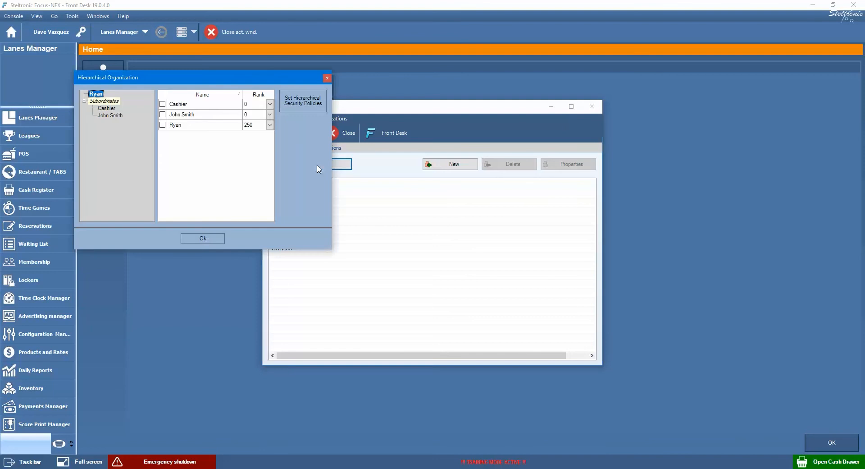
pyautogui.moveTo(266, 77); pyautogui.dragTo(321, 106)
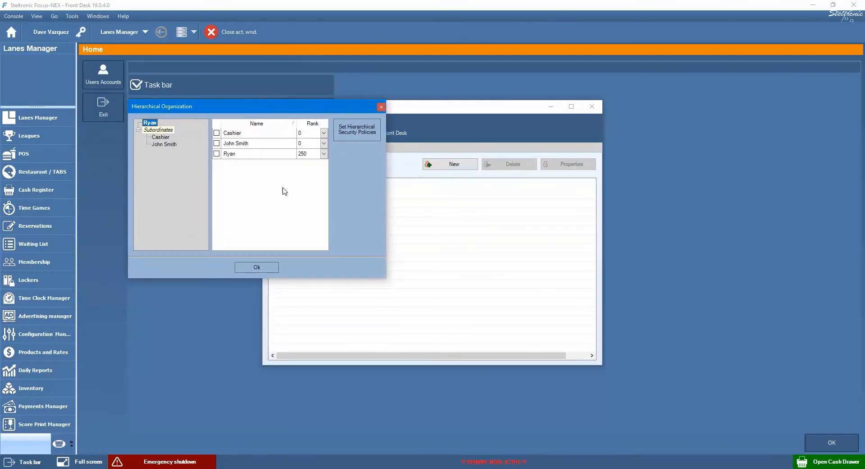
pyautogui.click(272, 269)
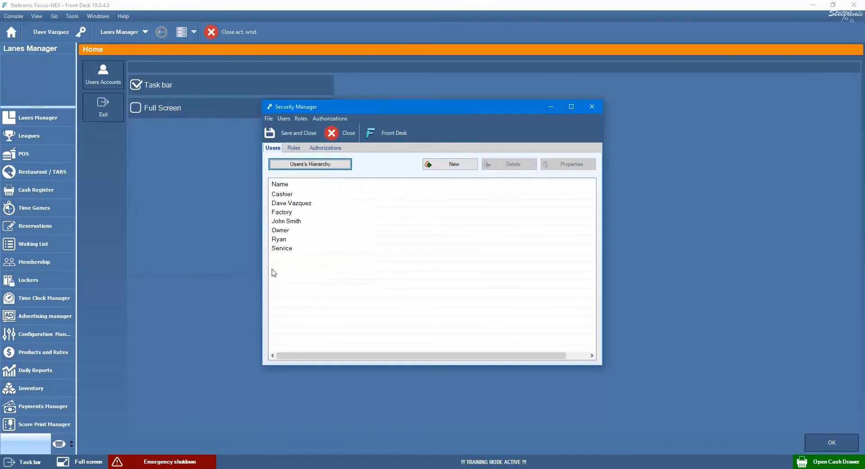
pyautogui.click(590, 108)
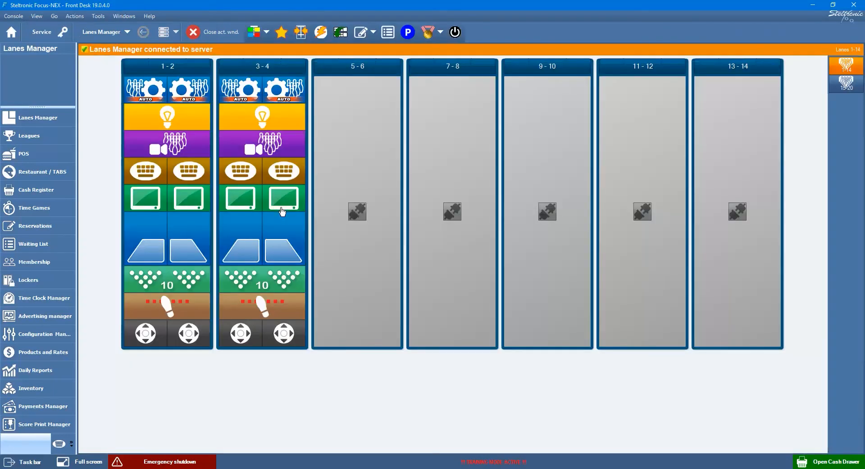
# In the users' hierarchy, set the rank of the user listed just below Cashier to 251.
pyautogui.click(66, 35)
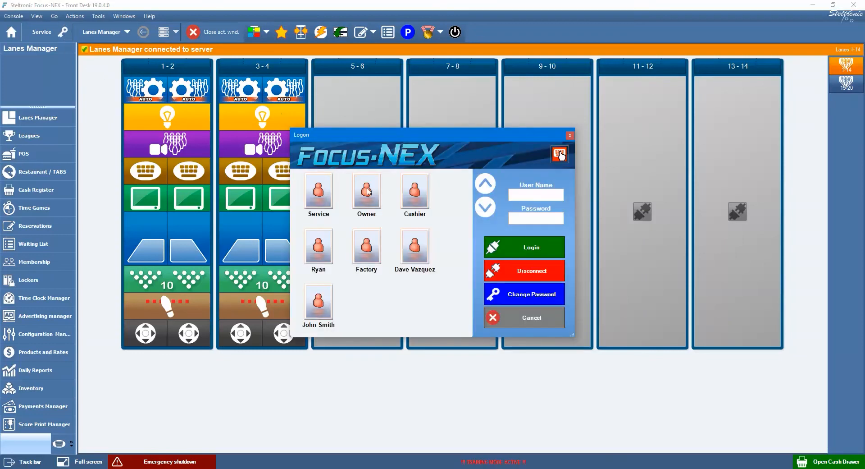
pyautogui.click(555, 321)
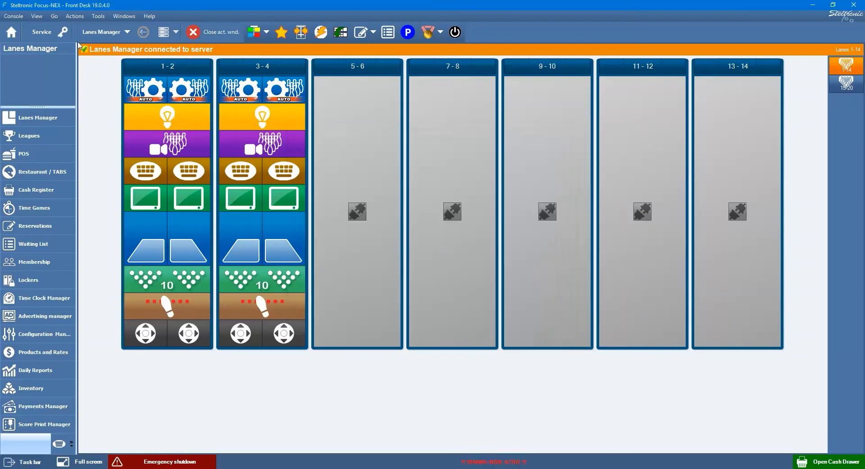
pyautogui.click(12, 32)
pyautogui.click(103, 77)
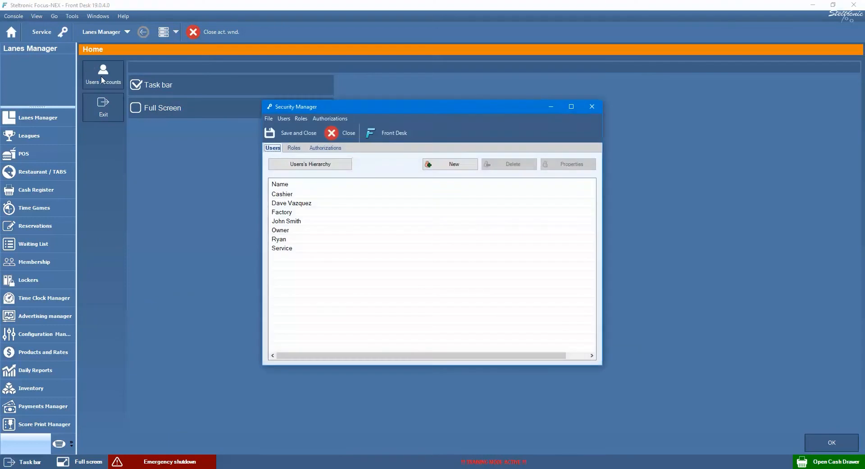
pyautogui.click(299, 165)
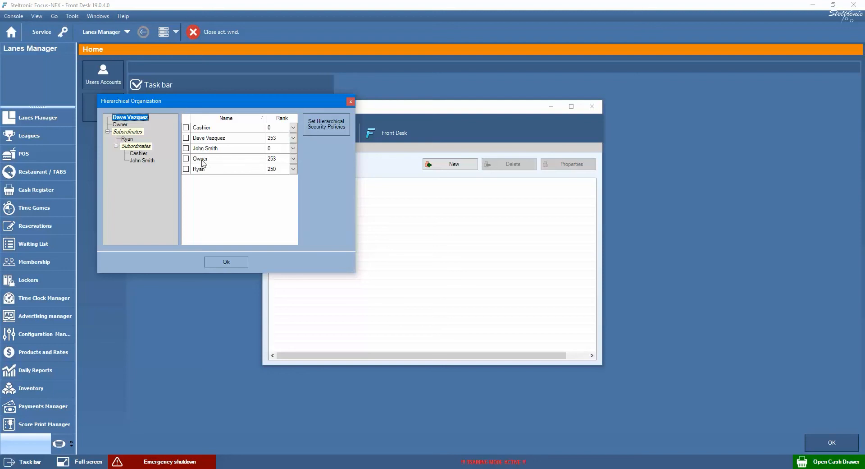
pyautogui.click(282, 142)
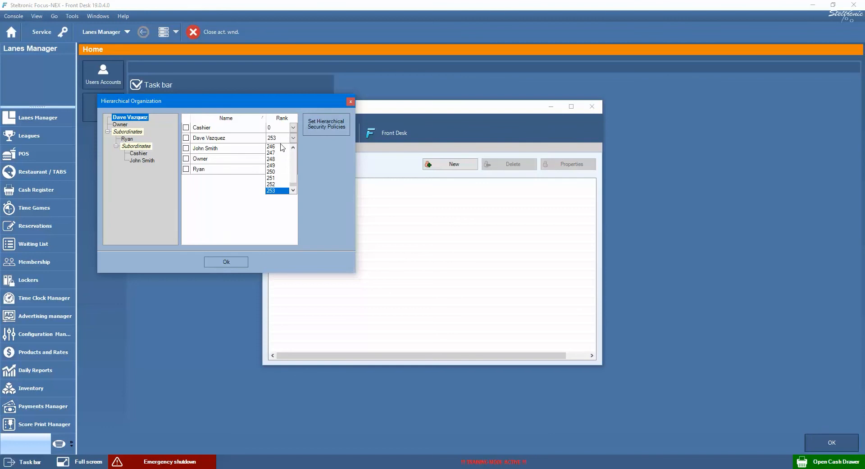
pyautogui.click(276, 178)
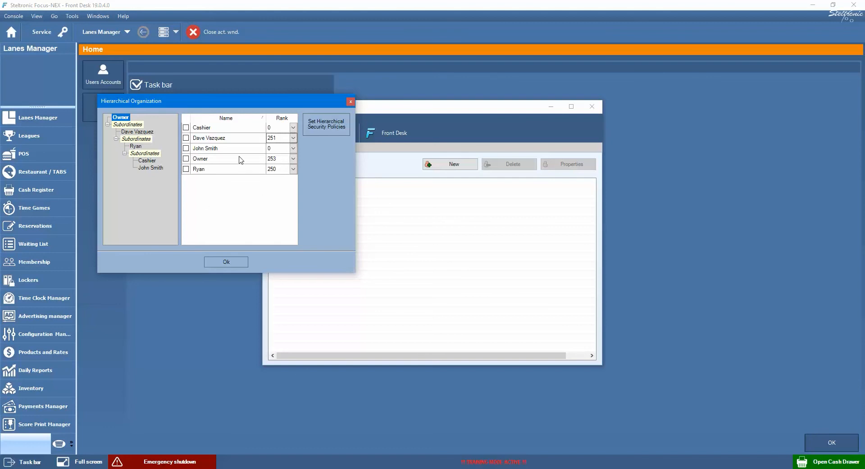
# Set the Create a new user policy to Check user's hierarchical level for the rank 251 user and confirm the hierarchy.
pyautogui.click(186, 138)
pyautogui.click(331, 133)
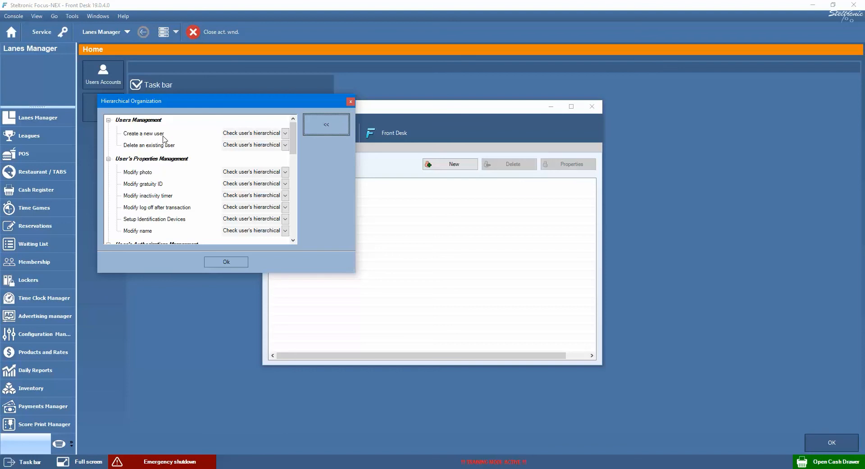
pyautogui.click(285, 133)
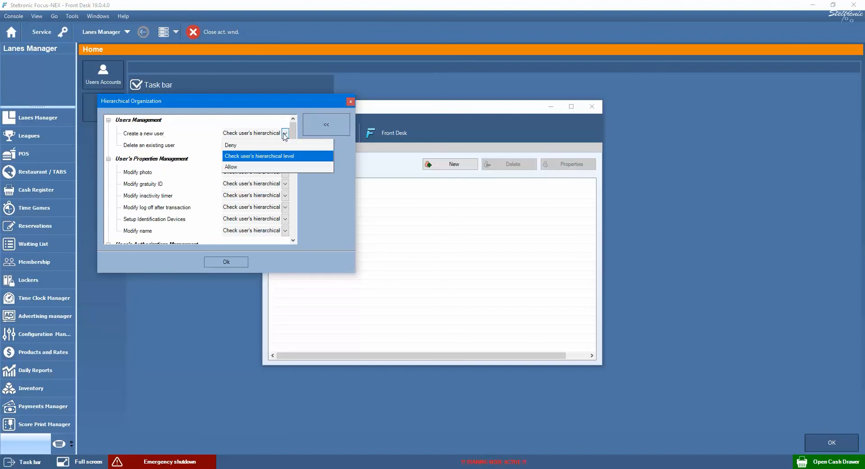
pyautogui.click(267, 156)
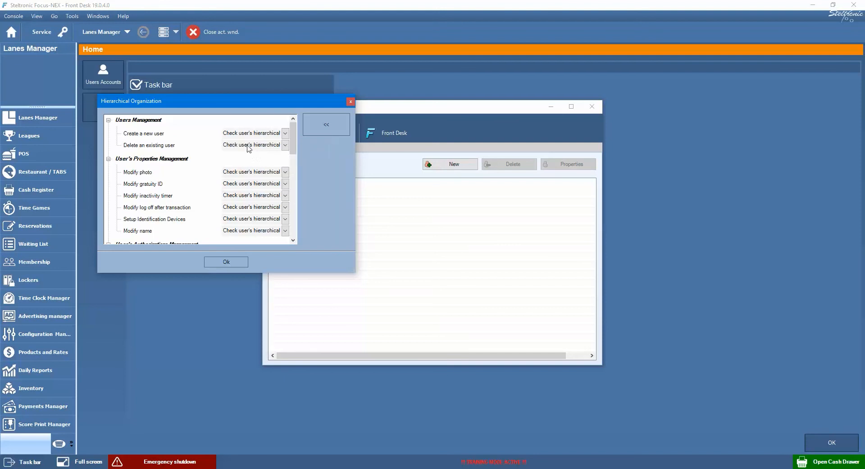
pyautogui.click(238, 262)
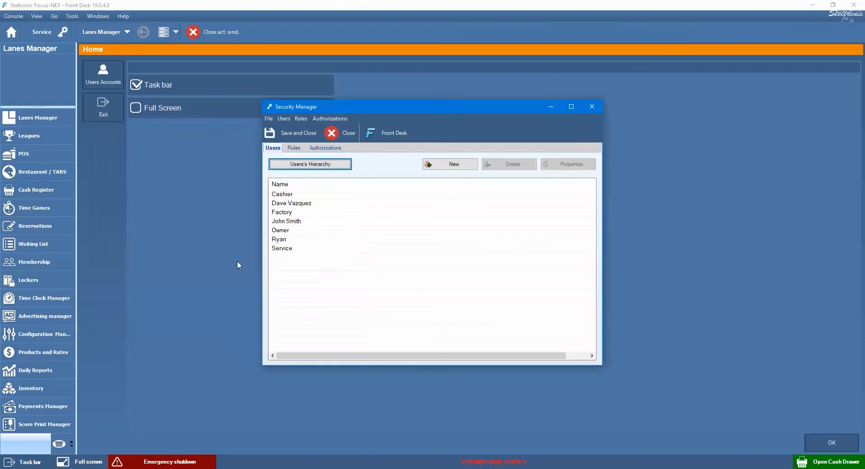
# In the users' hierarchy, set the rank 250 user's Create a new user and Delete an existing user policies to Check user's hierarchical level.
pyautogui.click(294, 167)
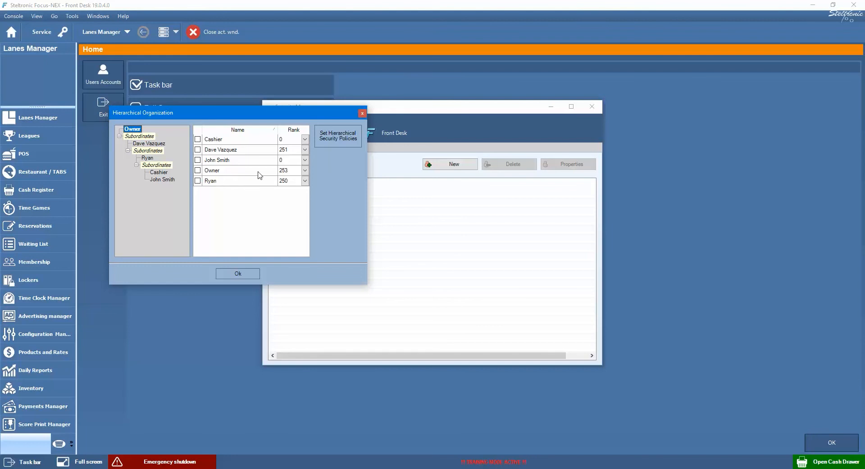
pyautogui.click(320, 143)
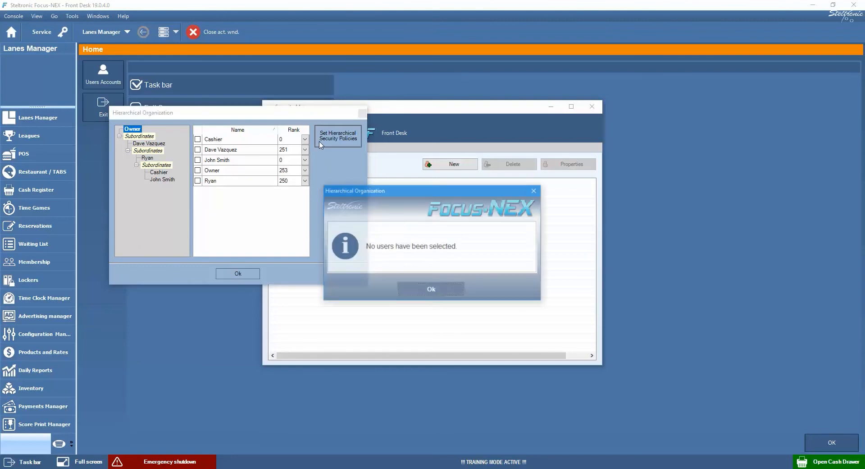
pyautogui.click(419, 297)
pyautogui.click(197, 180)
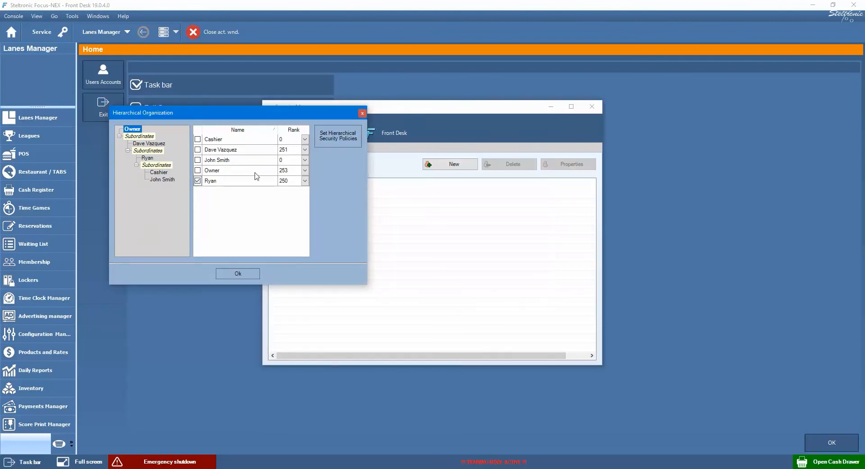
pyautogui.click(328, 143)
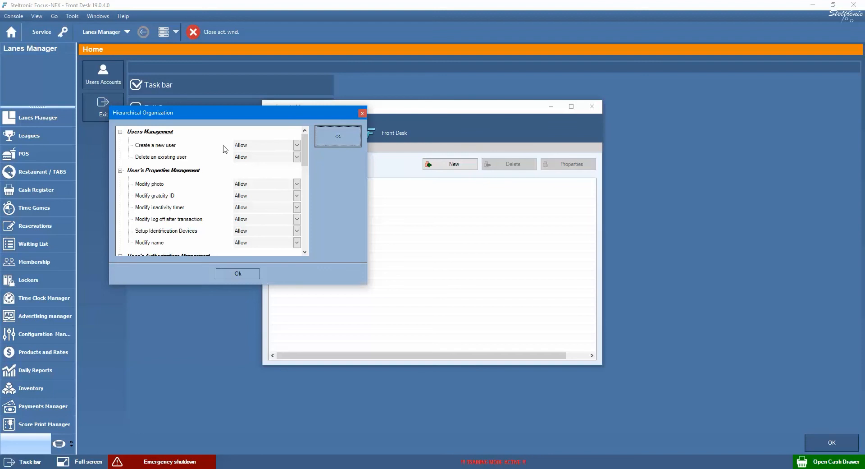
pyautogui.click(260, 147)
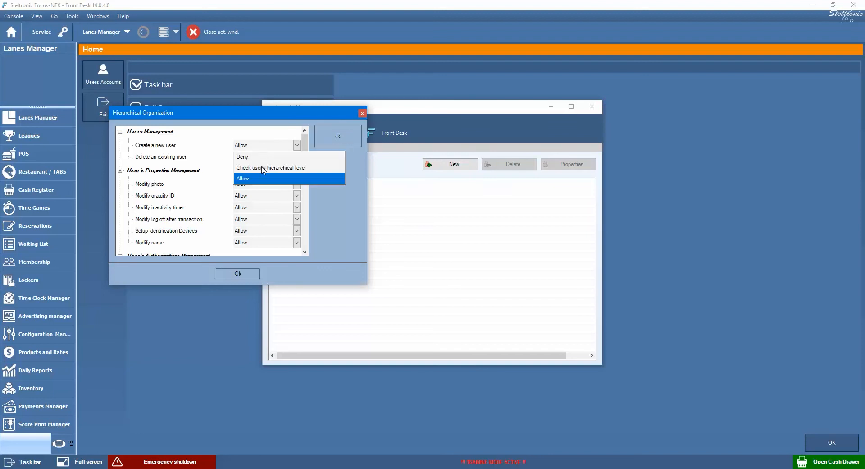
pyautogui.click(263, 169)
pyautogui.click(264, 158)
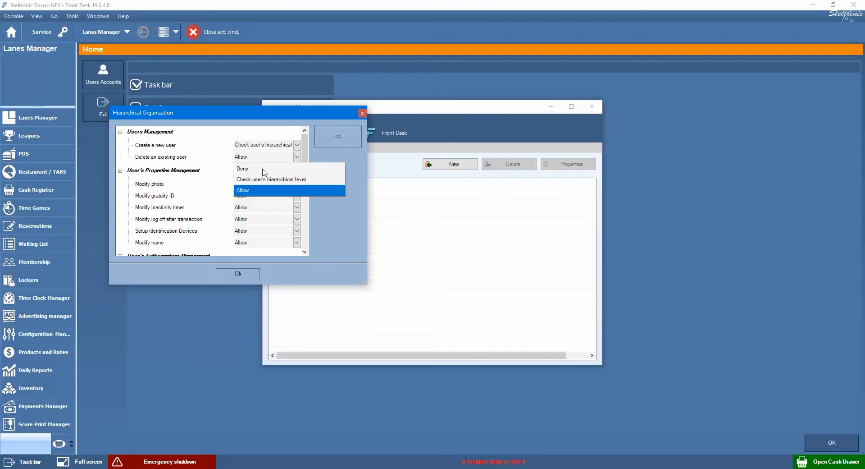
pyautogui.click(264, 171)
# Set all six User's Properties Management policies, from Modify photo through Modify name, to Check user's hierarchical level.
pyautogui.click(264, 184)
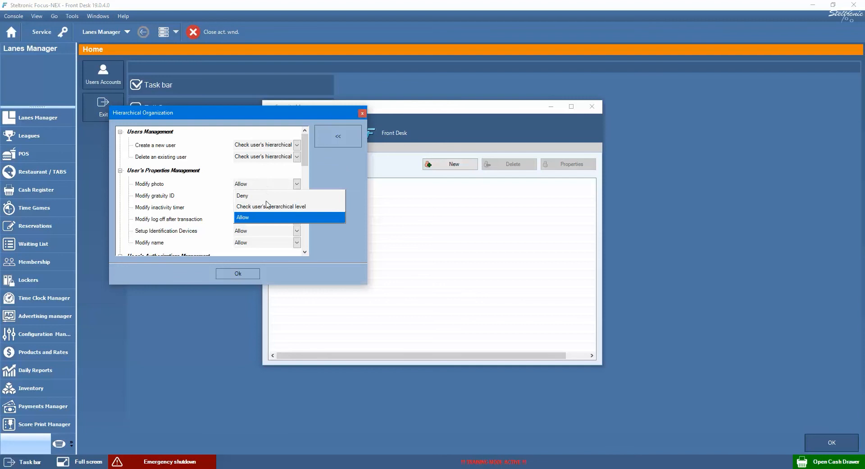
pyautogui.click(266, 202)
pyautogui.click(265, 196)
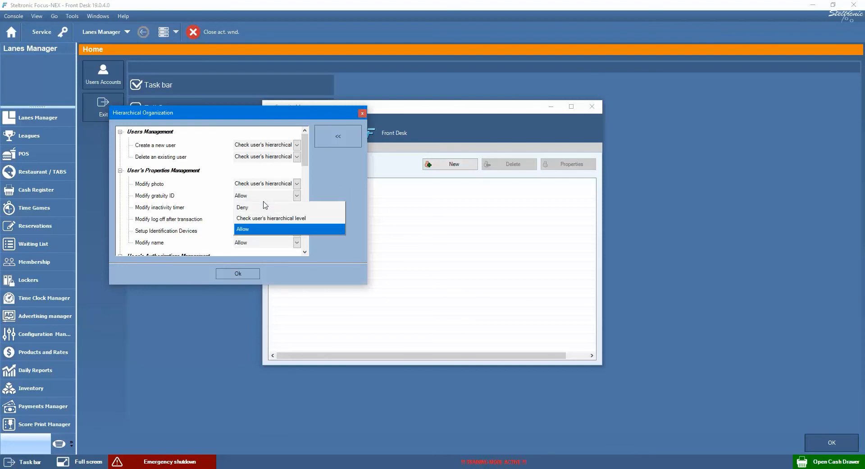
pyautogui.click(261, 214)
pyautogui.click(262, 209)
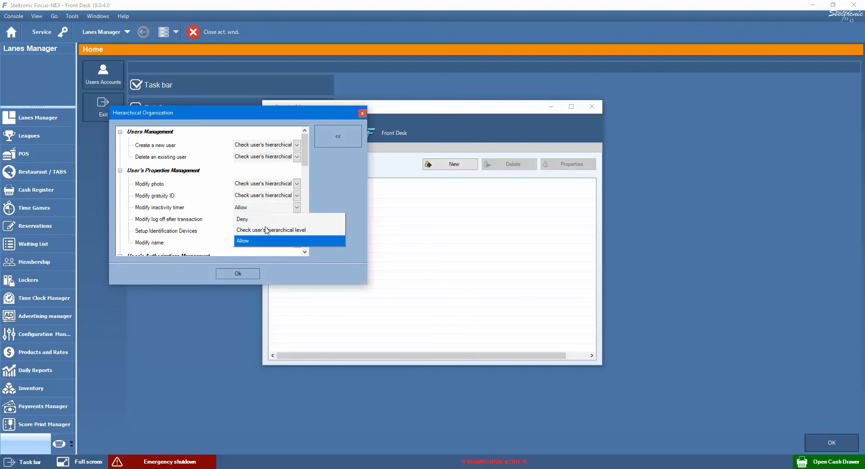
pyautogui.click(265, 226)
pyautogui.click(264, 220)
pyautogui.click(270, 242)
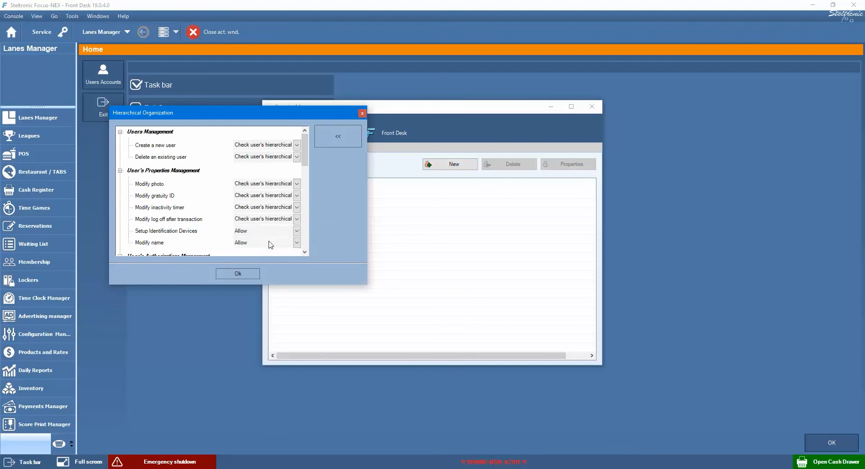
pyautogui.click(270, 232)
pyautogui.click(270, 253)
pyautogui.click(268, 243)
pyautogui.click(268, 264)
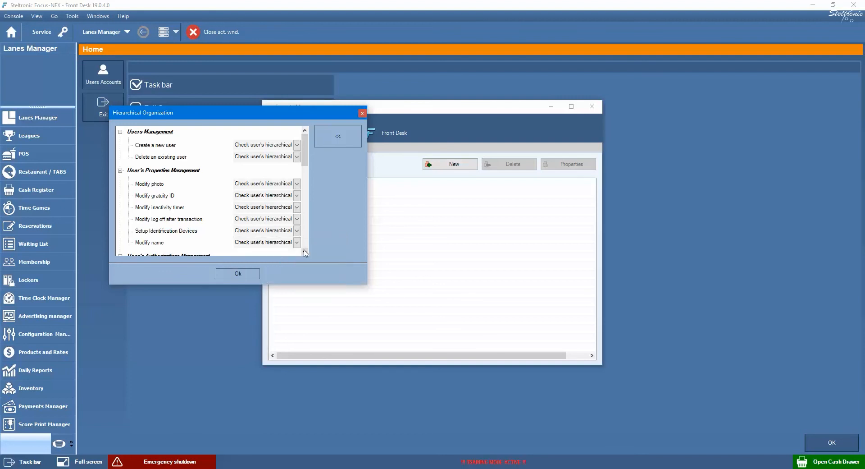
# Set the policy for modifying user's authorizations to Check user's hierarchical level under User's Authorizations Management.
pyautogui.click(305, 254)
pyautogui.click(305, 253)
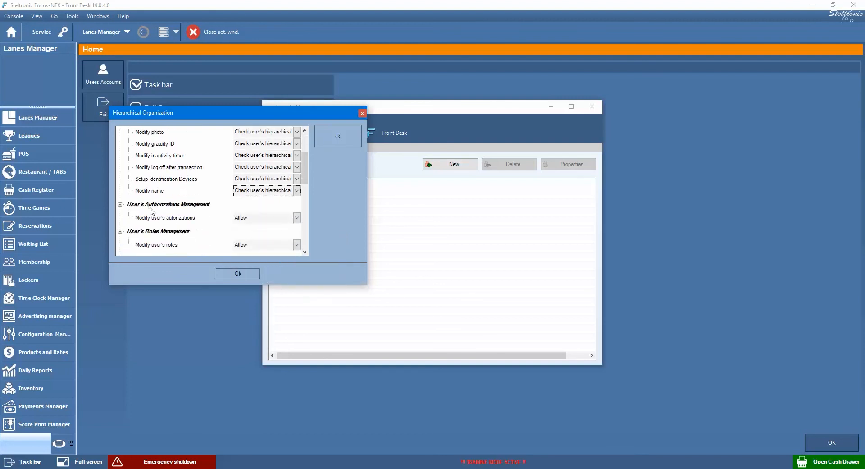
pyautogui.scroll(1, 179, 181)
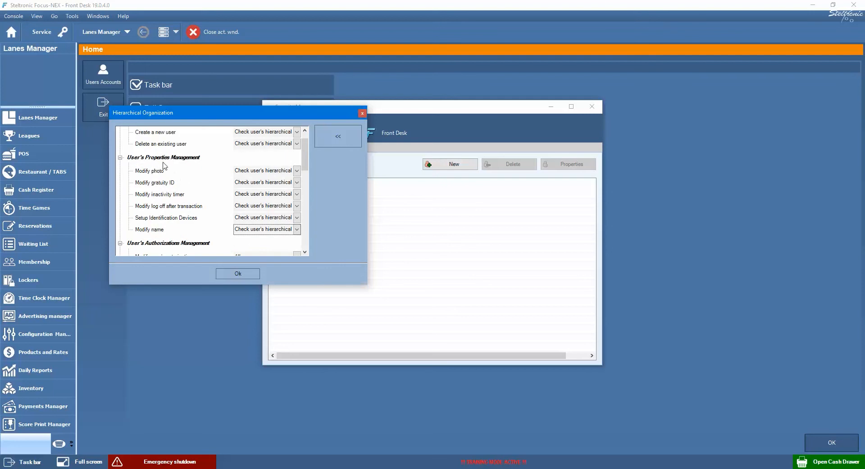
pyautogui.scroll(-1, 169, 215)
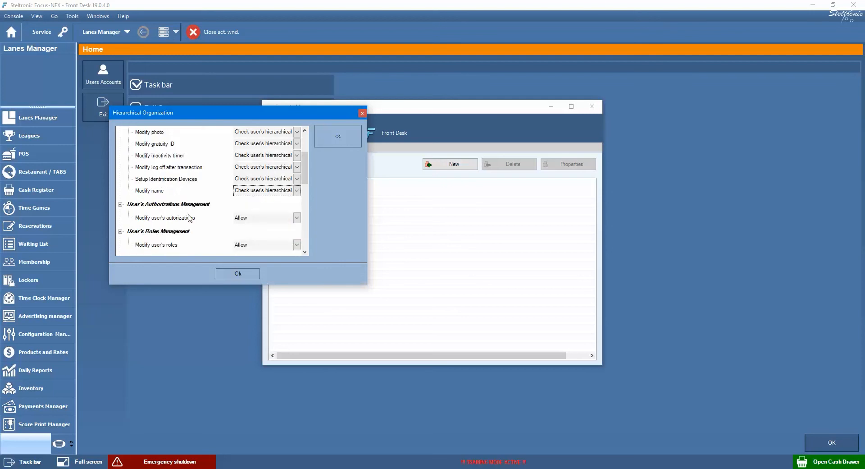
pyautogui.click(251, 219)
pyautogui.click(250, 250)
pyautogui.click(296, 217)
pyautogui.click(245, 237)
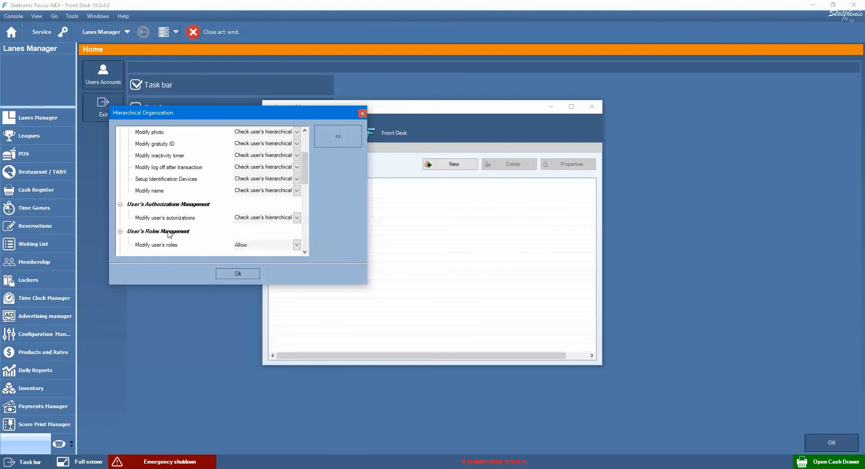
# Set the Modify user's roles policy under User's Roles Management to Check user's hierarchical level.
pyautogui.click(304, 252)
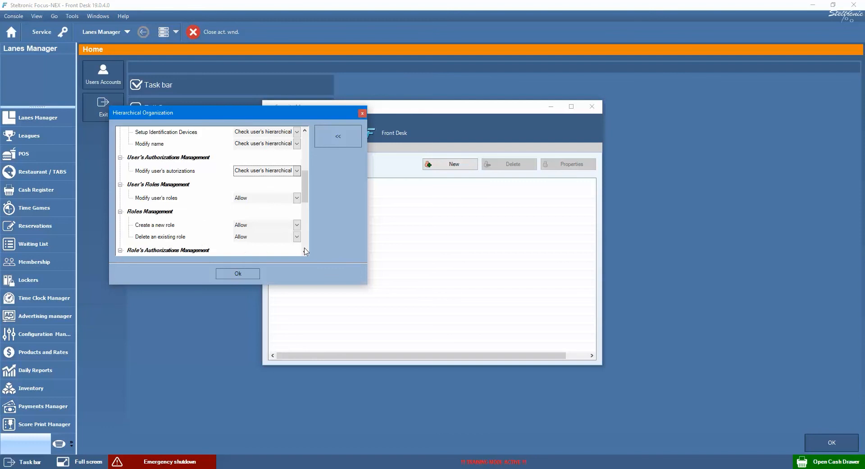
pyautogui.click(305, 252)
pyautogui.click(305, 252)
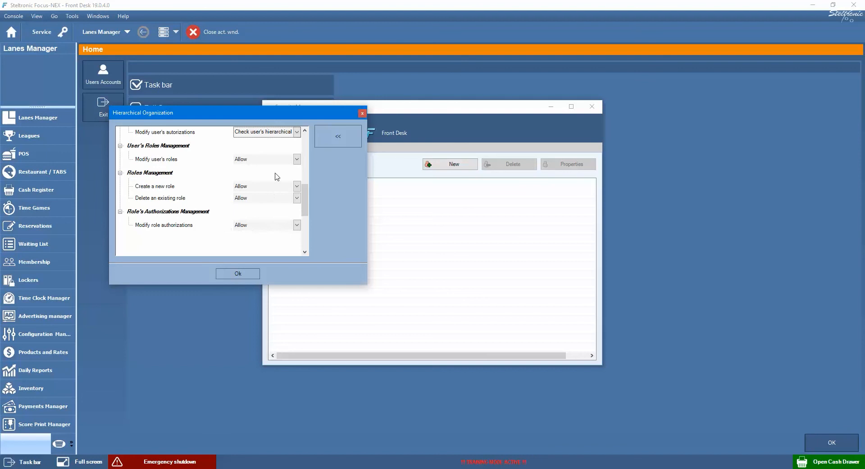
pyautogui.click(282, 161)
pyautogui.click(277, 181)
# Set Create a new role, Delete an existing role and Modify role authorizations to Check user's hierarchical level, and save and close the Security Manager.
pyautogui.click(278, 186)
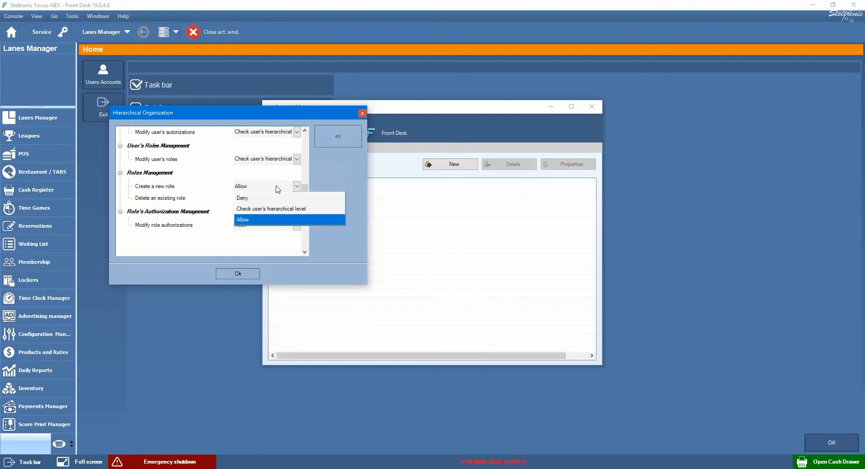
pyautogui.click(276, 210)
pyautogui.click(277, 198)
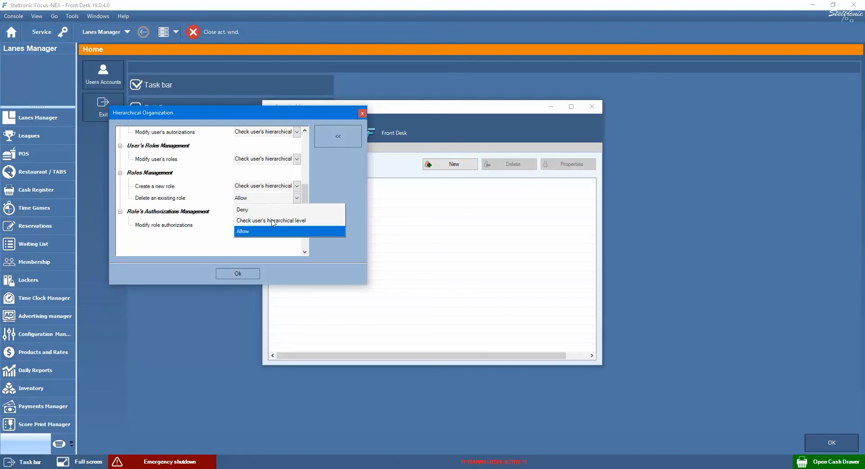
pyautogui.click(274, 220)
pyautogui.click(272, 226)
pyautogui.click(270, 247)
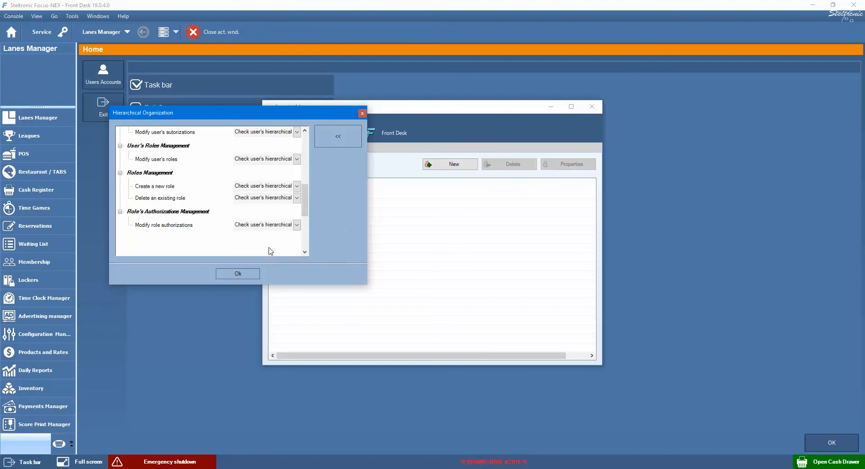
pyautogui.click(252, 273)
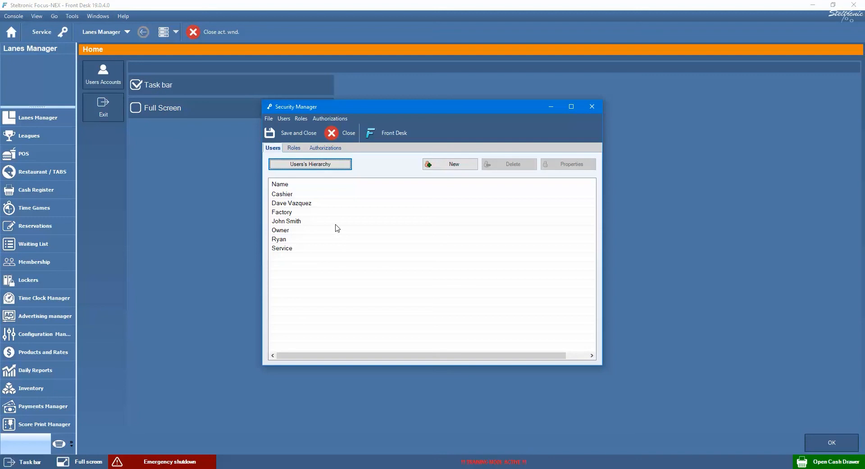
pyautogui.click(297, 142)
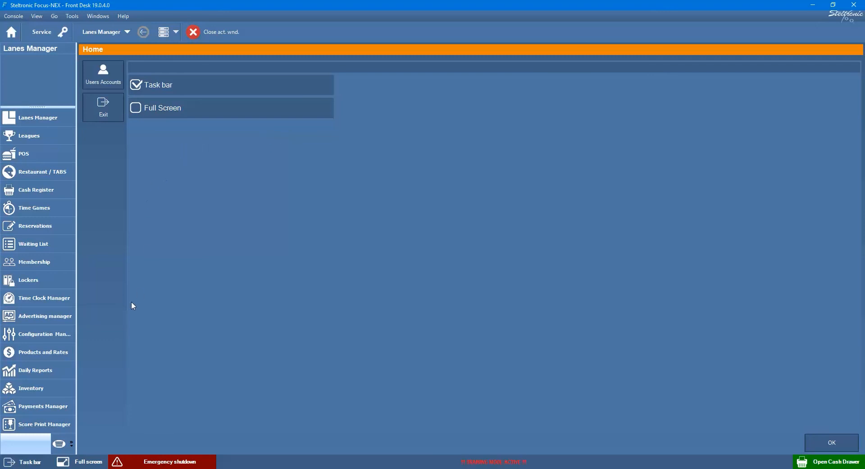
# In the Configuration Manager's cash drawer devices, assign Drawer 1 on workstation IBCMS to the last listed user and save the configuration.
pyautogui.click(38, 336)
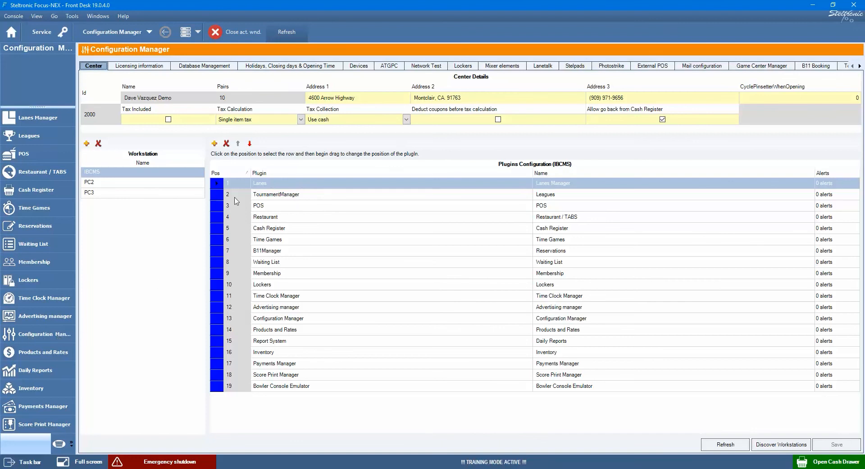
pyautogui.click(360, 67)
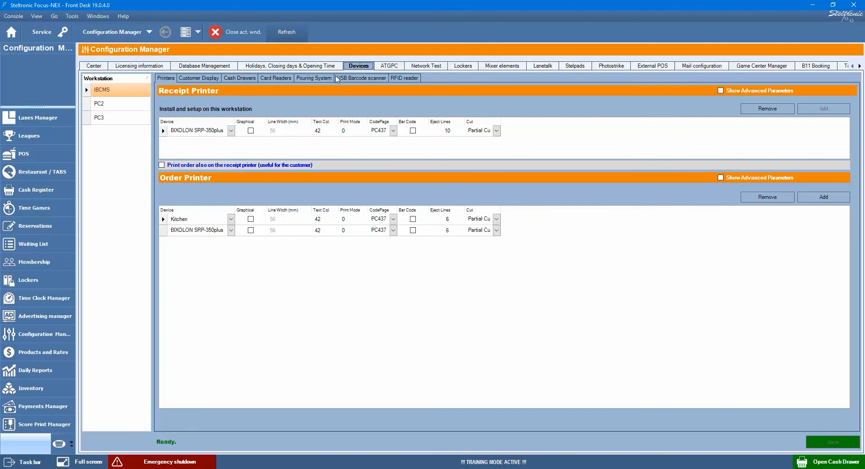
pyautogui.click(240, 81)
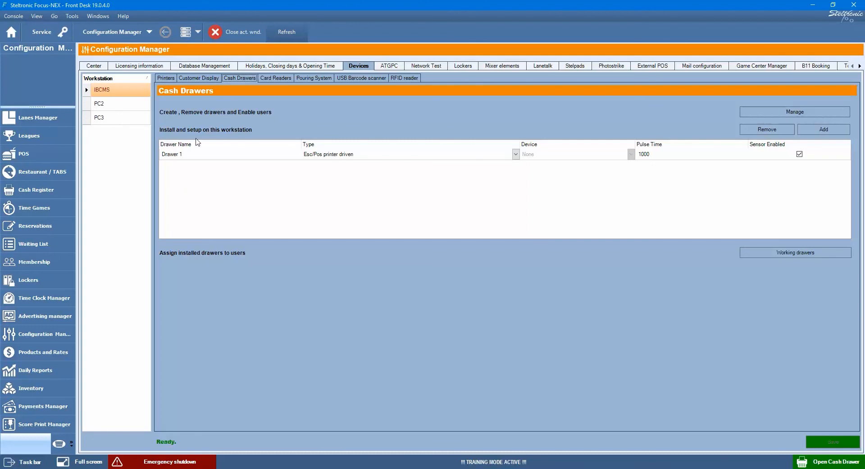
pyautogui.click(192, 155)
pyautogui.click(784, 256)
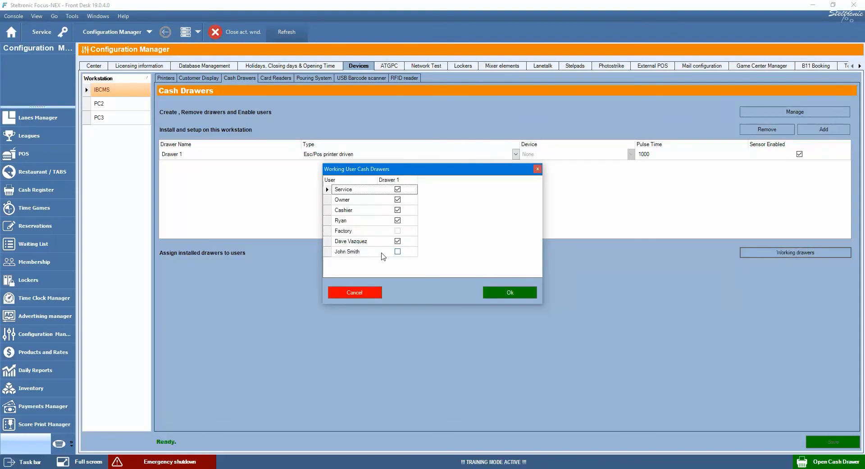
pyautogui.click(397, 251)
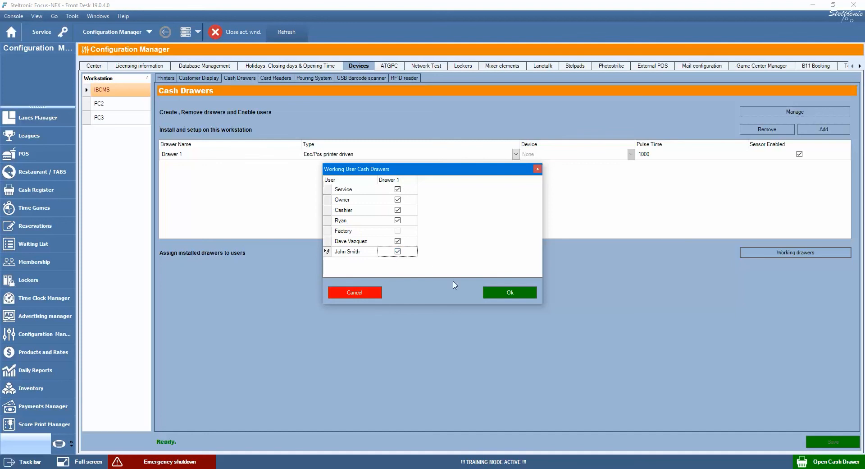
pyautogui.click(509, 293)
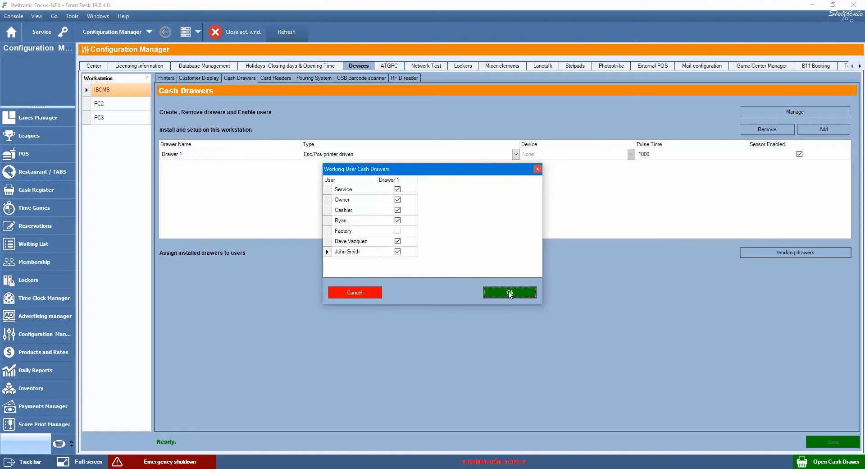
pyautogui.click(510, 293)
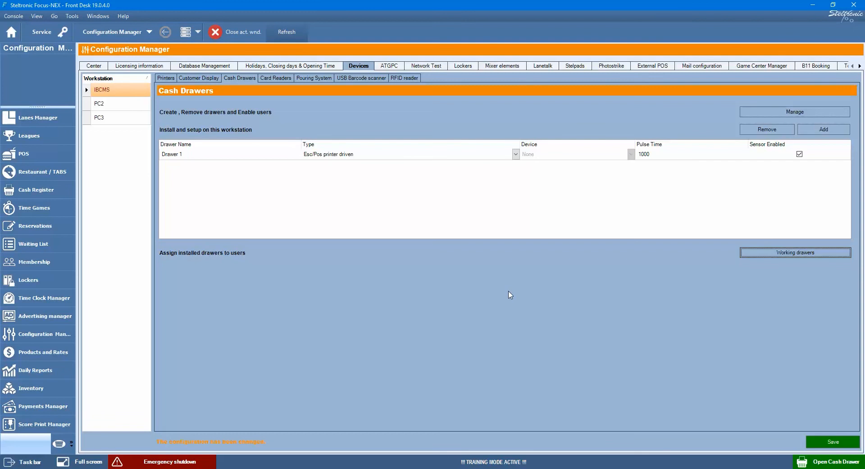
pyautogui.click(833, 442)
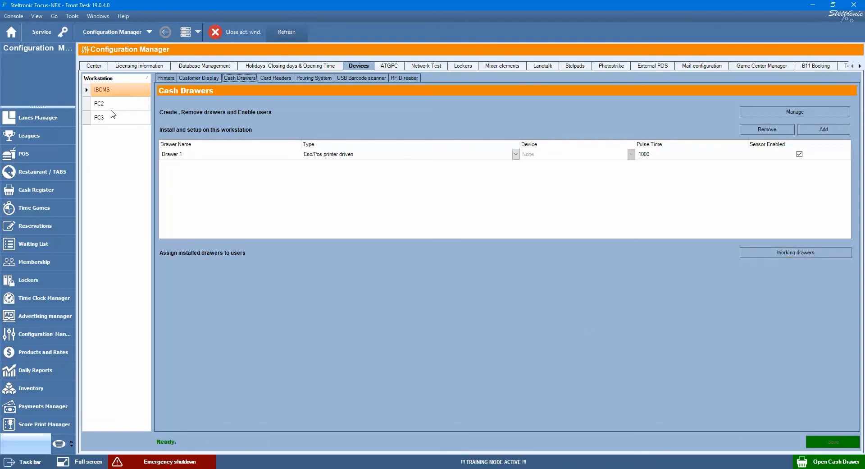
# Assign Drawer 2 on workstation PC3 to Owner and the users directly above and below Factory, save, and close the Configuration Manager.
pyautogui.click(105, 106)
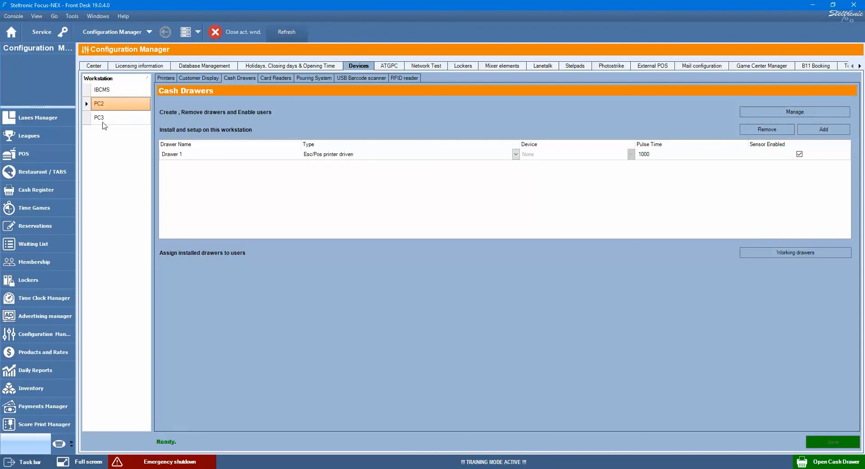
pyautogui.click(102, 121)
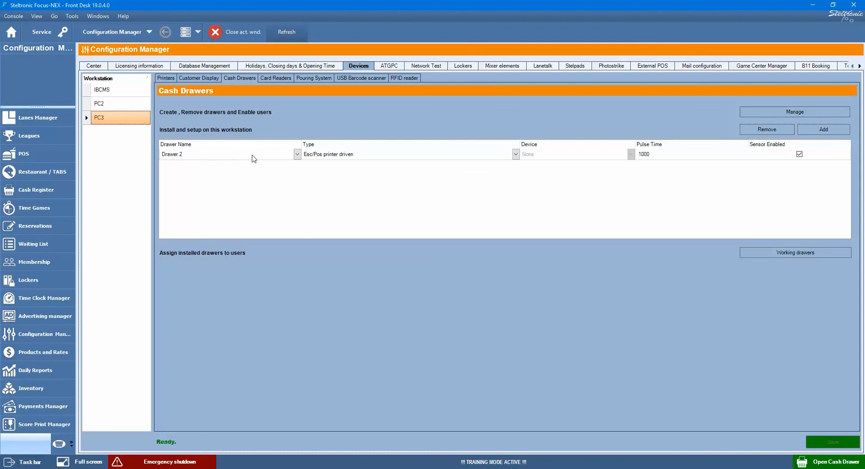
pyautogui.click(761, 254)
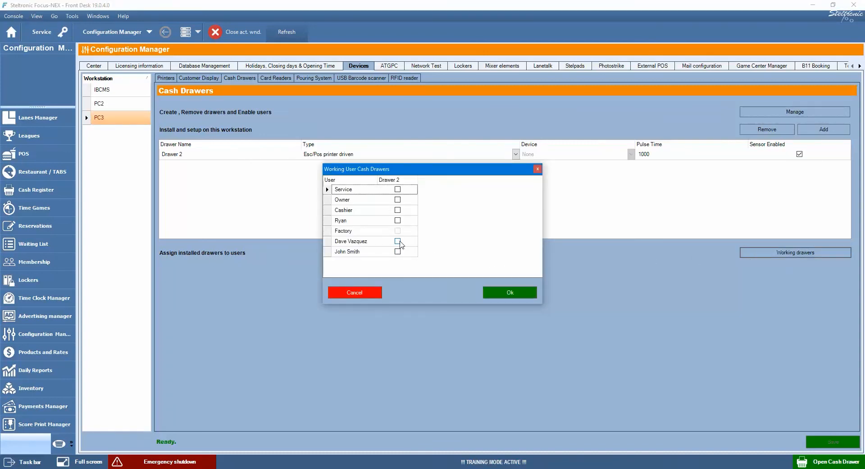
pyautogui.click(398, 220)
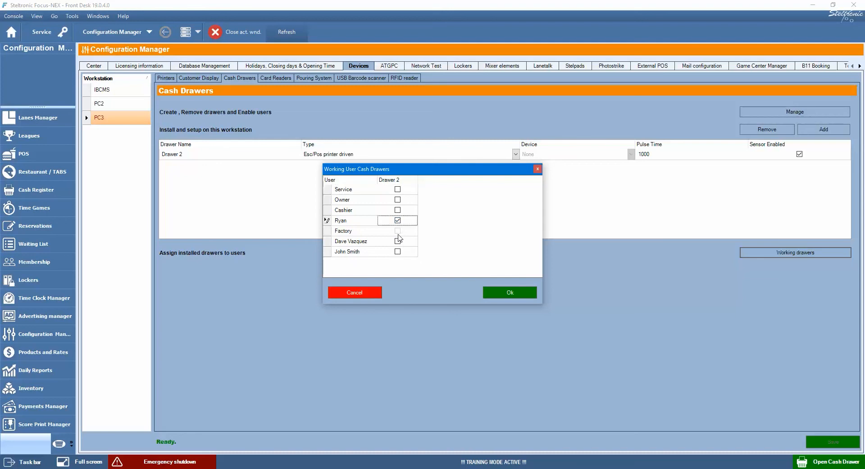
pyautogui.click(398, 242)
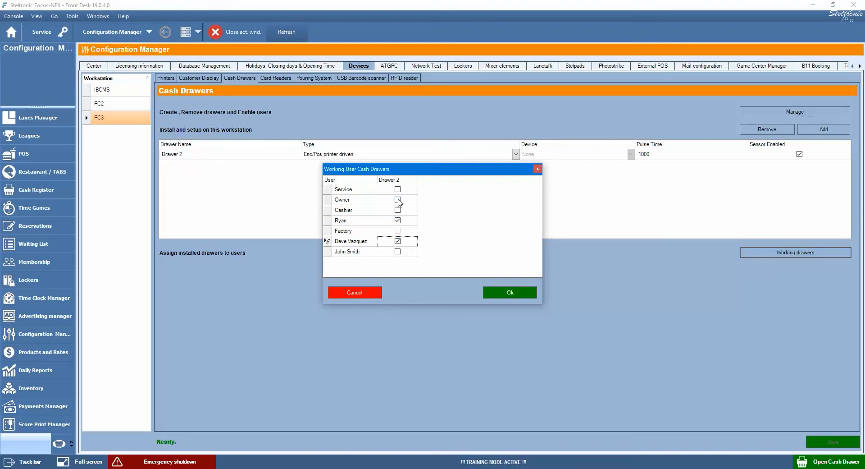
pyautogui.click(397, 200)
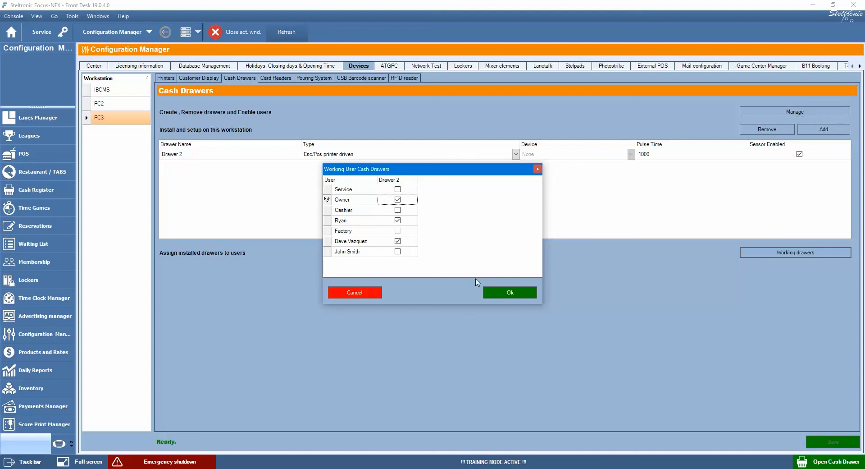
pyautogui.click(500, 292)
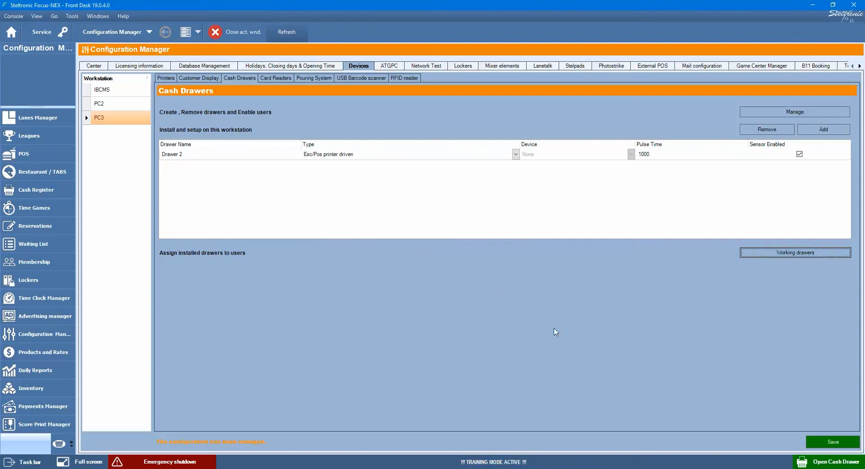
pyautogui.click(833, 441)
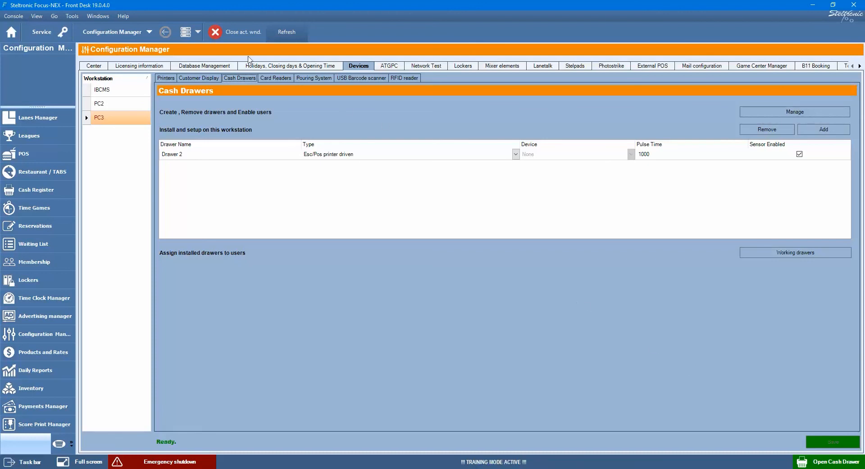
pyautogui.click(237, 32)
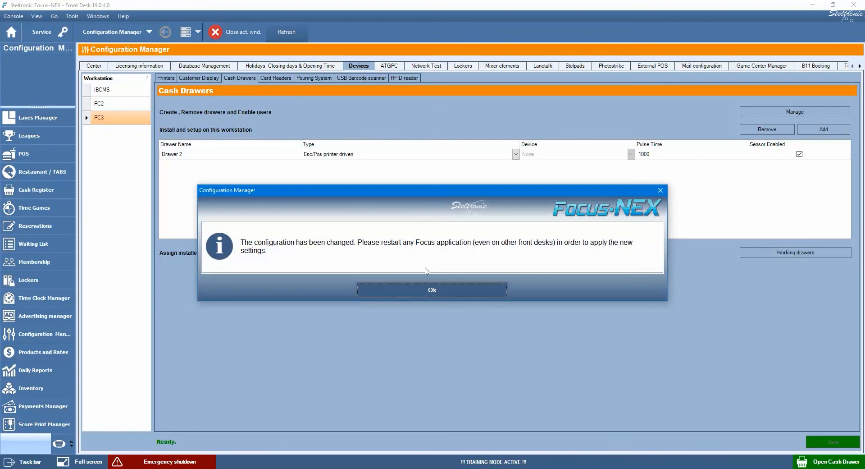
pyautogui.click(417, 289)
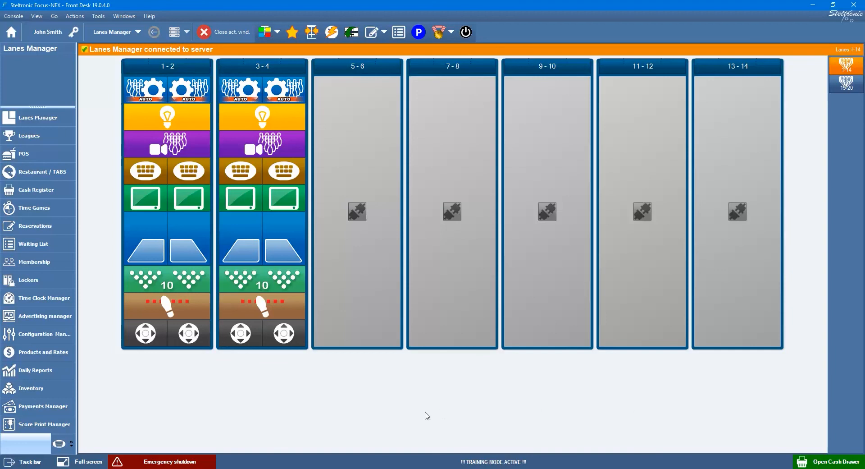
# Try to open the user accounts from the home screen while logged in as the last created user, and dismiss the message.
pyautogui.click(18, 32)
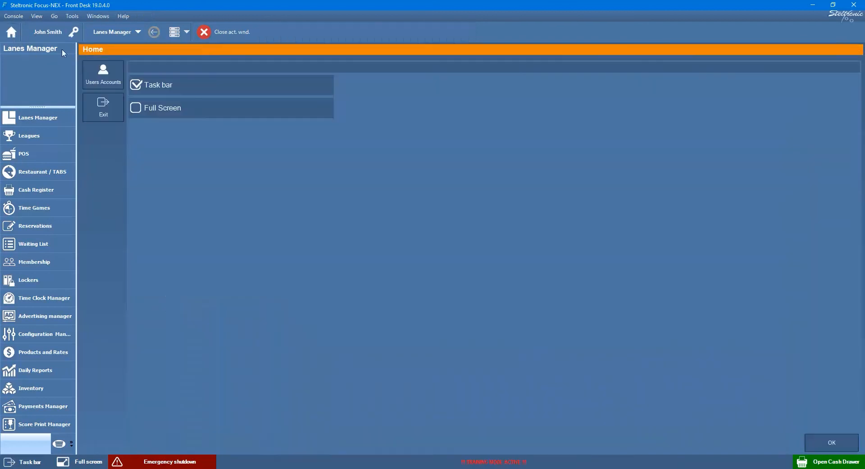
pyautogui.click(110, 80)
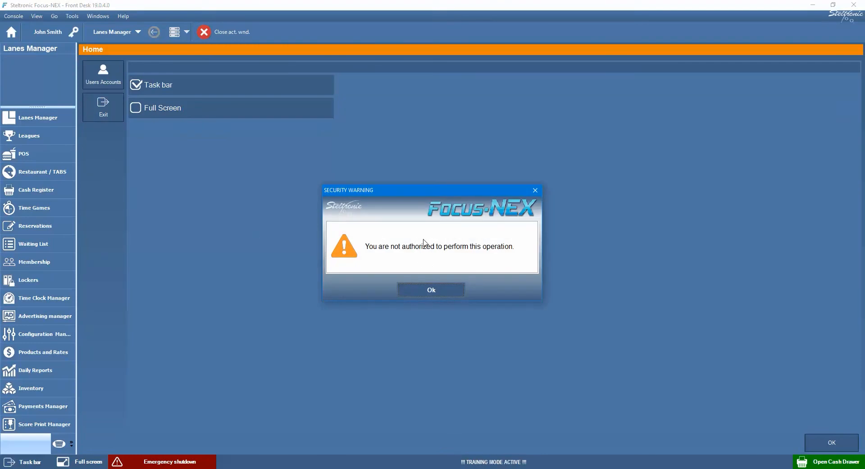
pyautogui.click(431, 291)
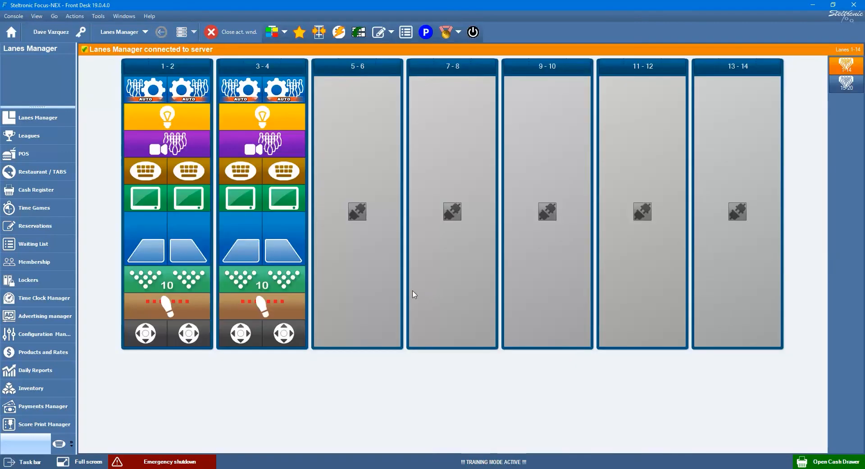
# Open the user accounts under the other login to check its access, close the Security Manager and return to the Lanes Manager.
pyautogui.click(12, 32)
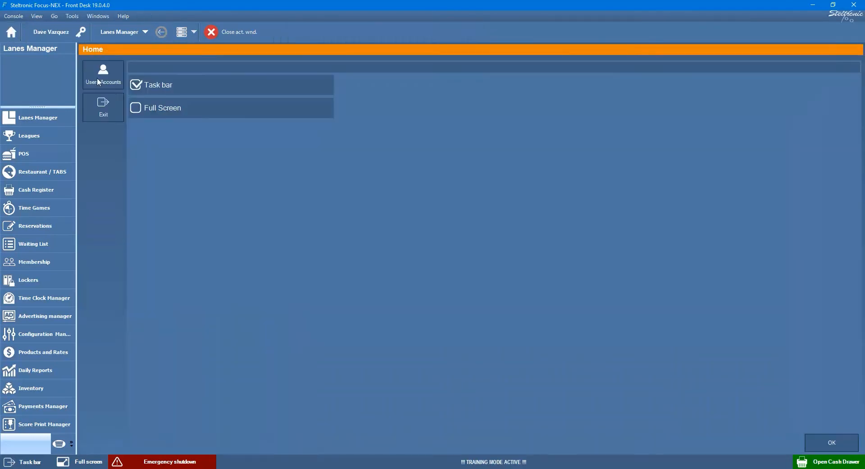
pyautogui.click(107, 79)
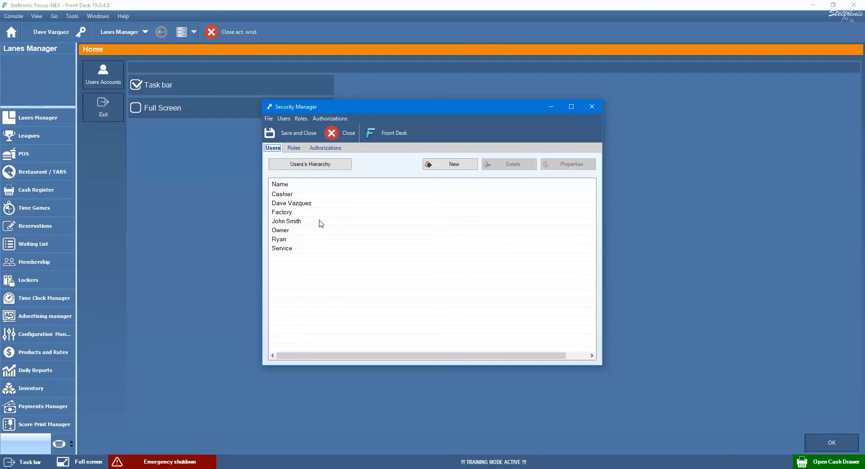
pyautogui.click(340, 136)
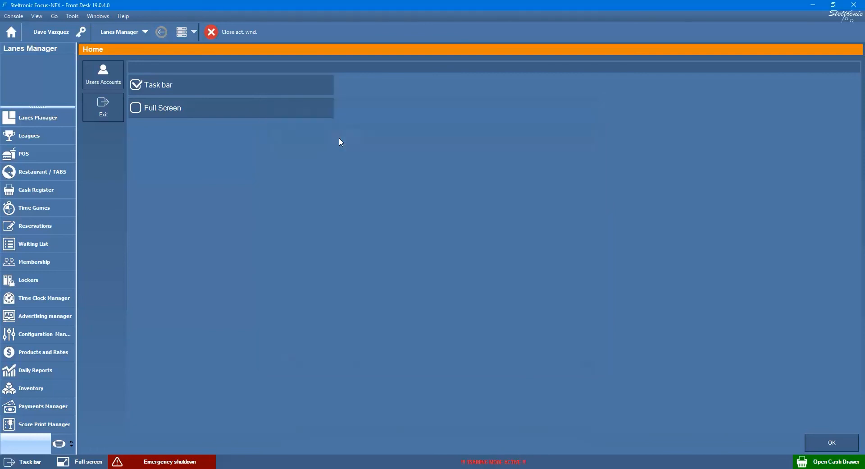
pyautogui.click(230, 40)
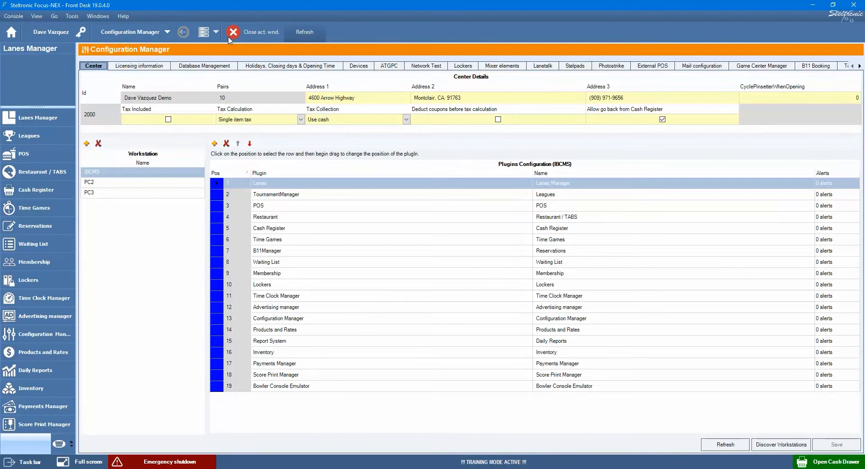
pyautogui.click(63, 121)
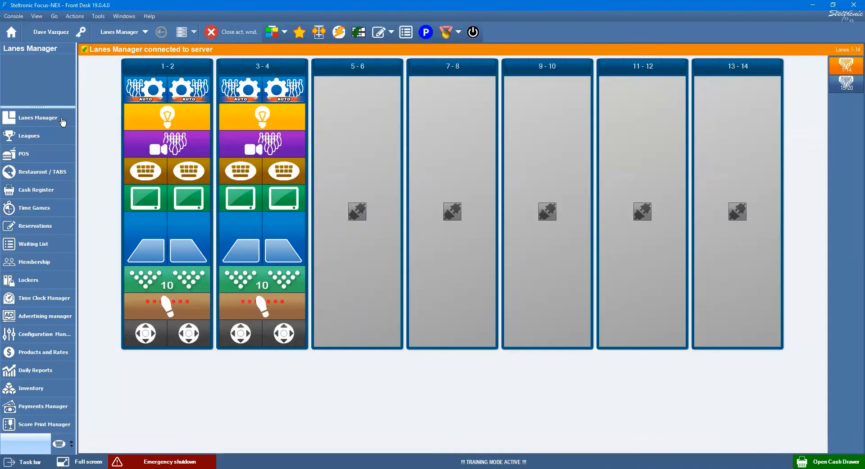